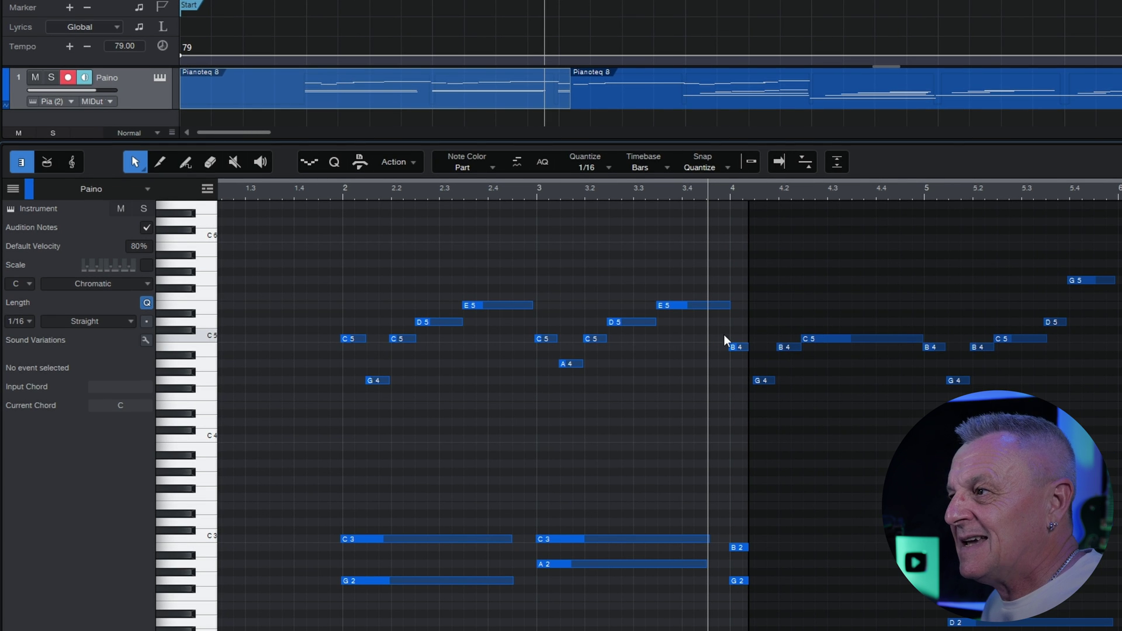
- Audition C5 and select every C5 note in the part from the keyboard strip
left_click(208, 338)
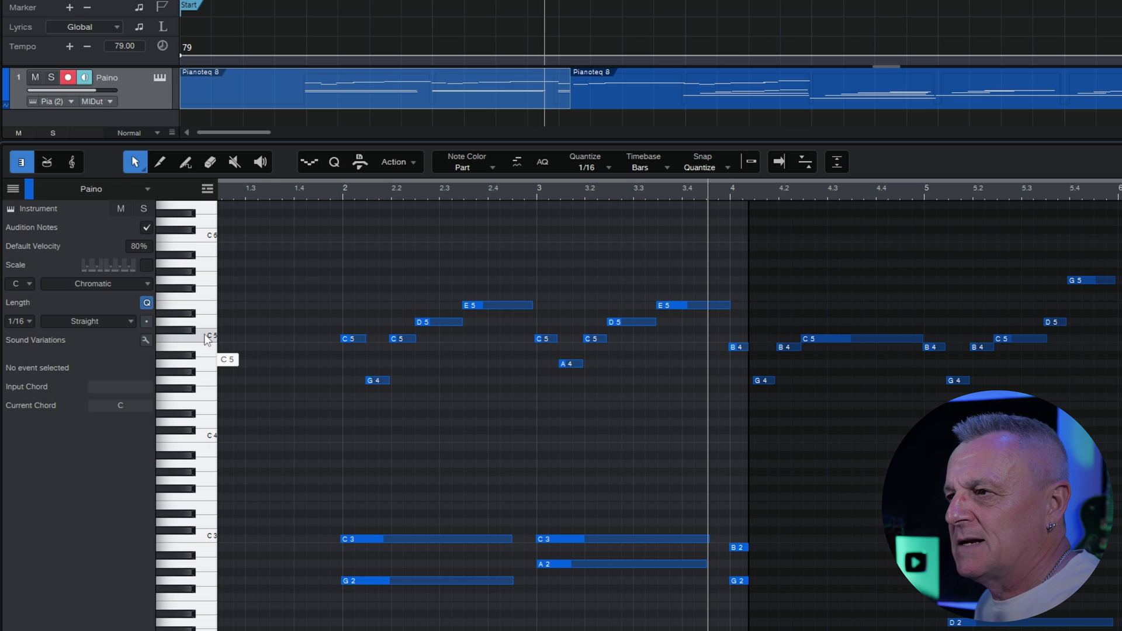
left_click(207, 339)
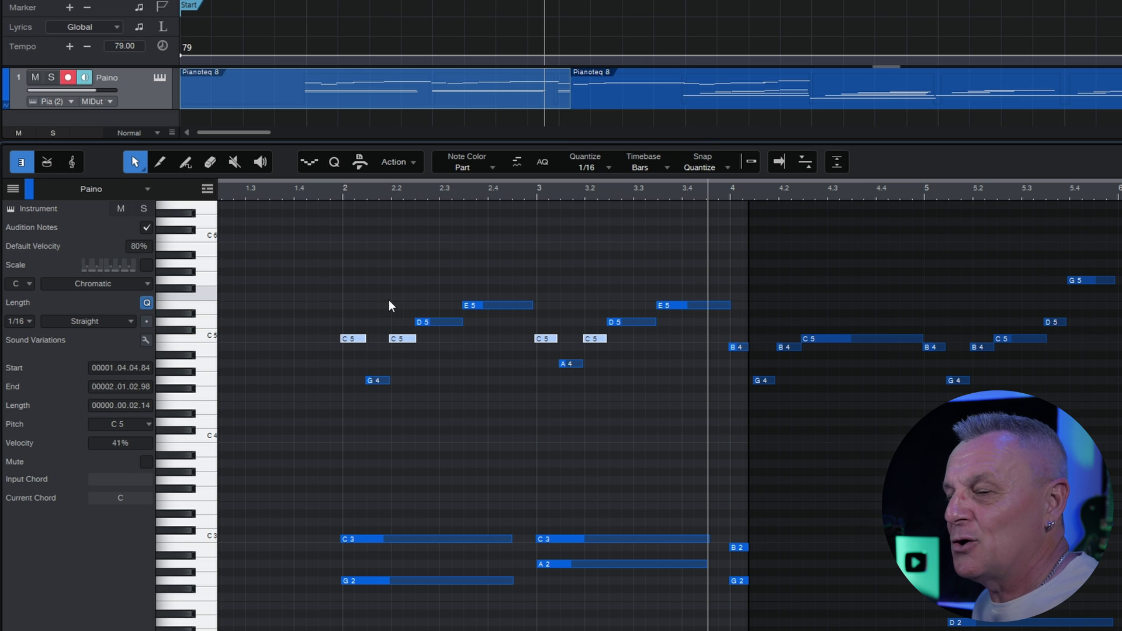
left_click(207, 337)
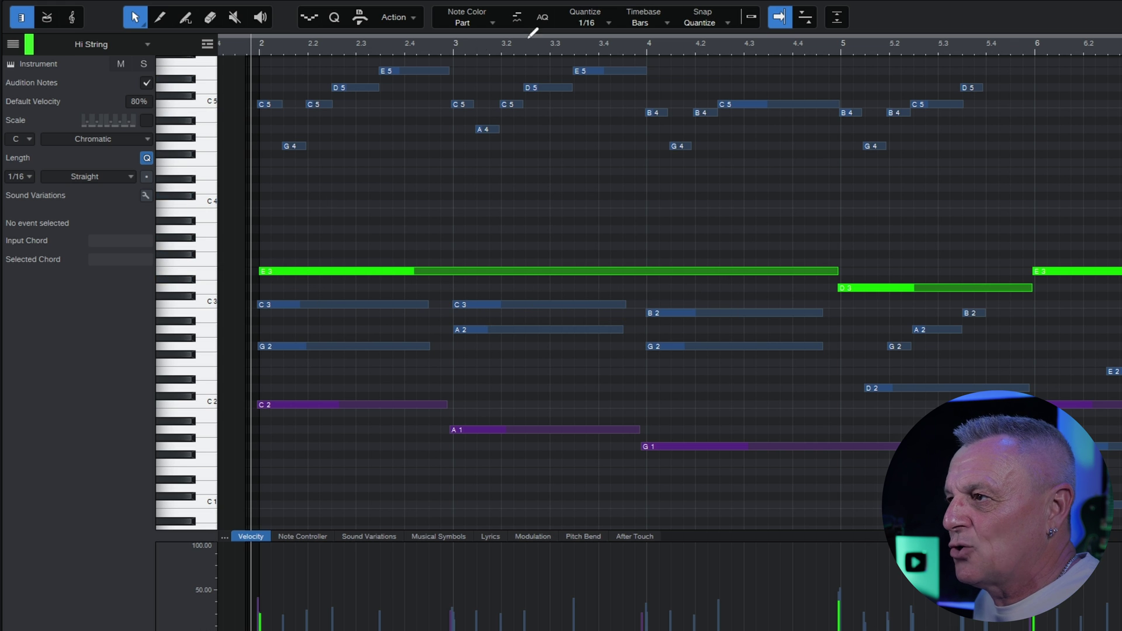
key("space")
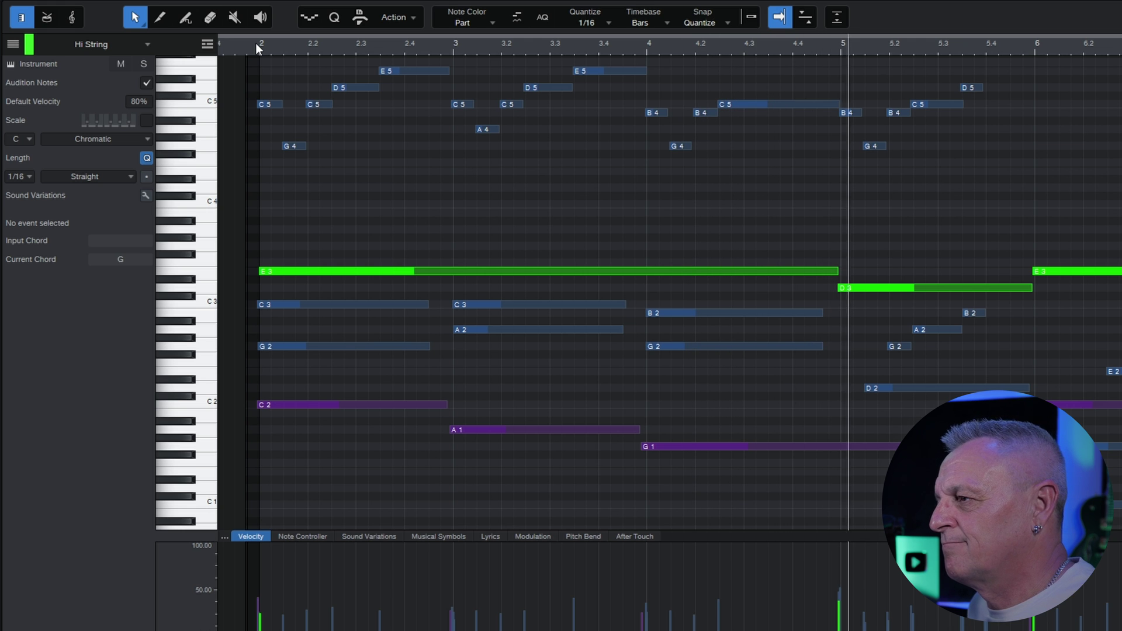
key("space")
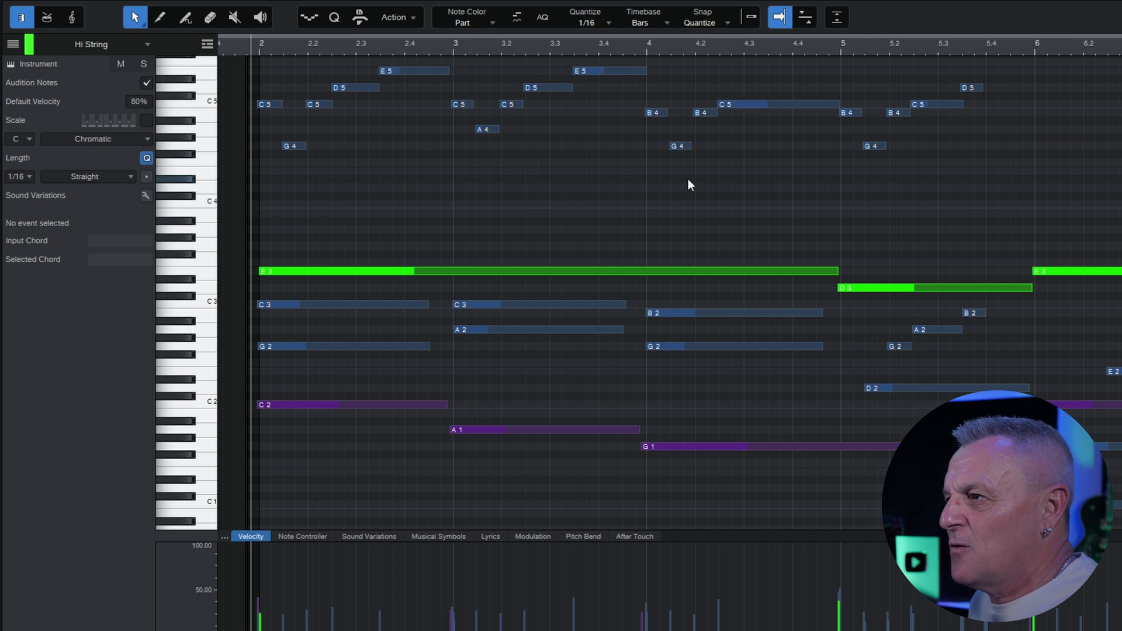
left_click(485, 46)
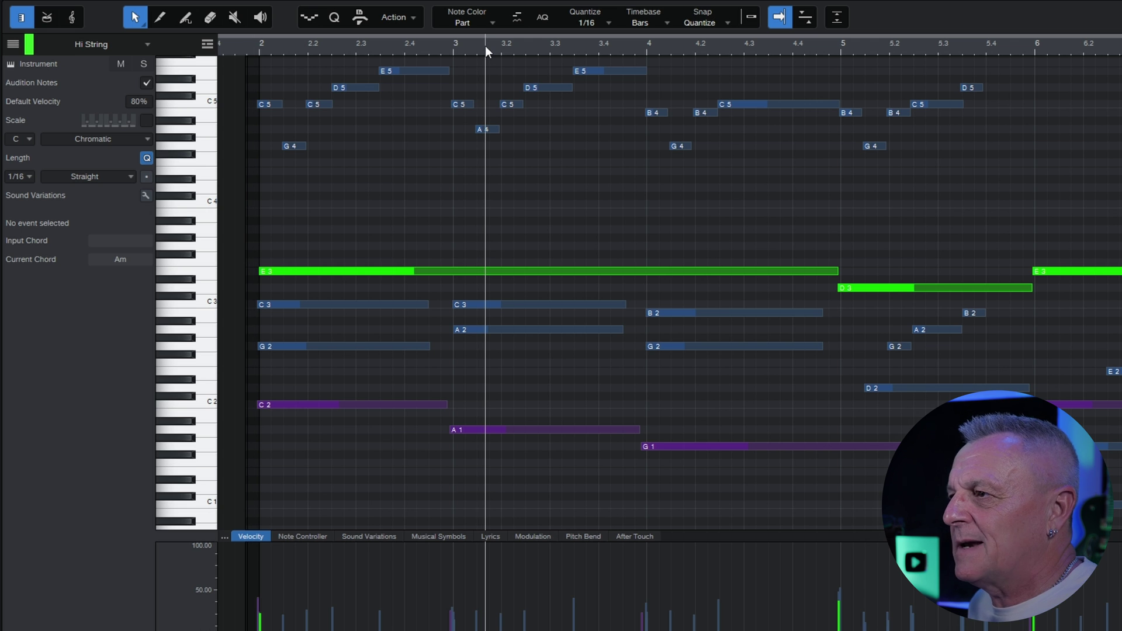
key("space")
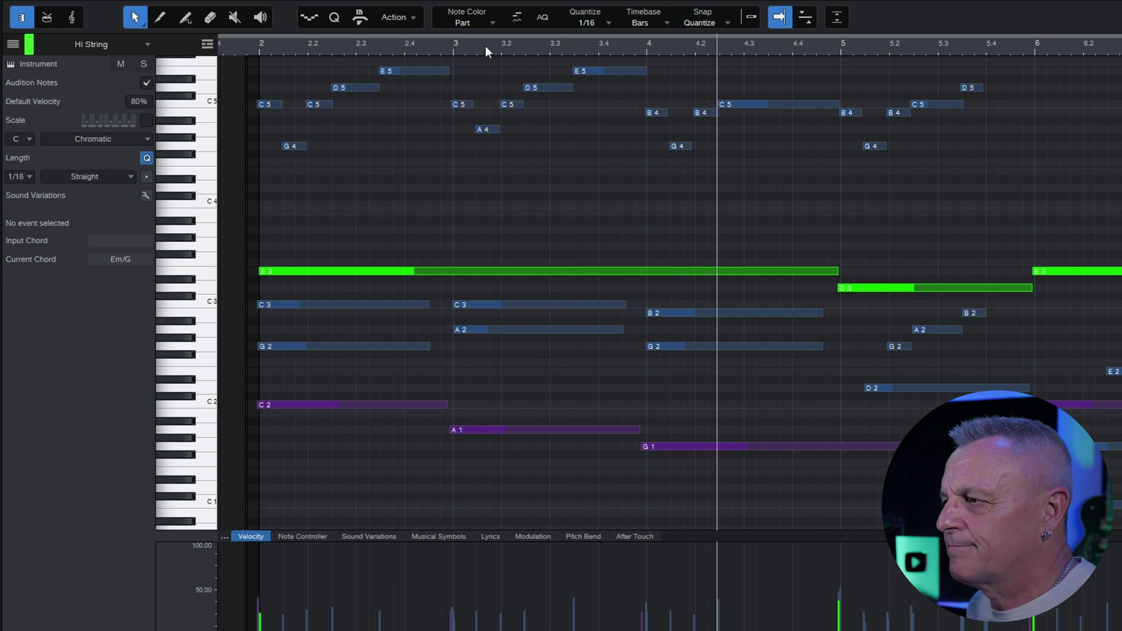
key("space")
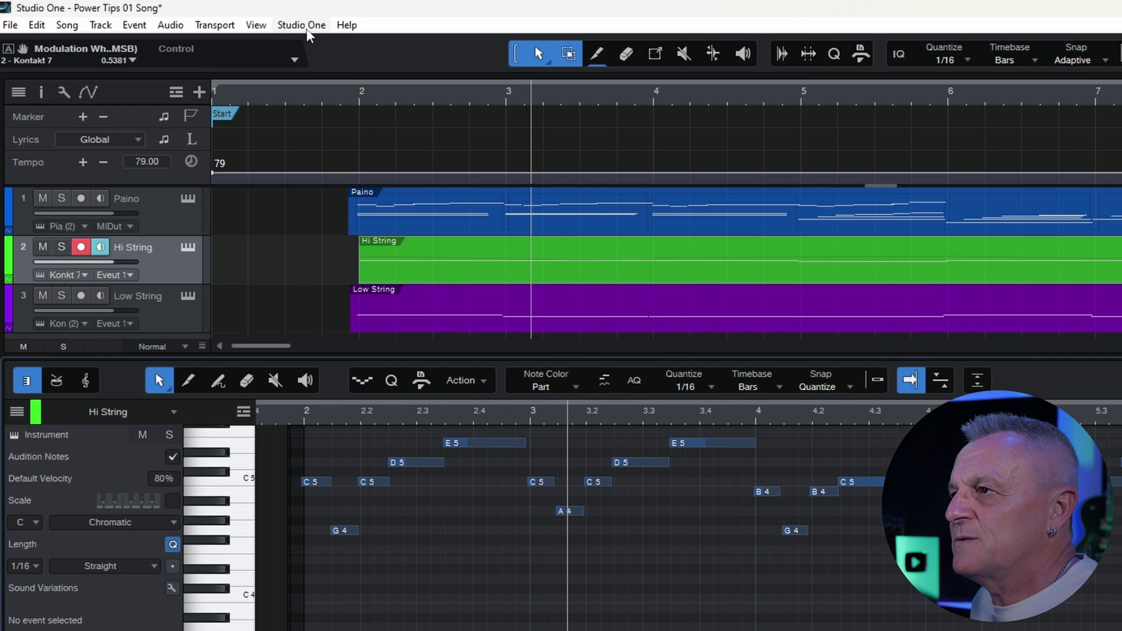
- Enable Chase long notes in Options > Advanced > MIDI and apply it
left_click(308, 25)
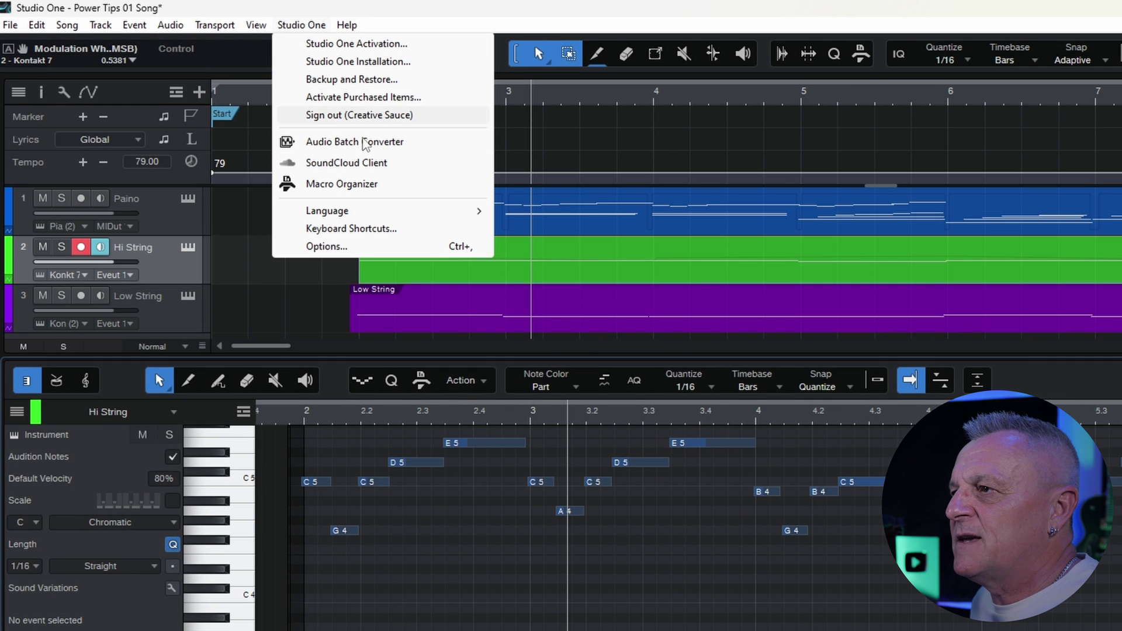
left_click(351, 247)
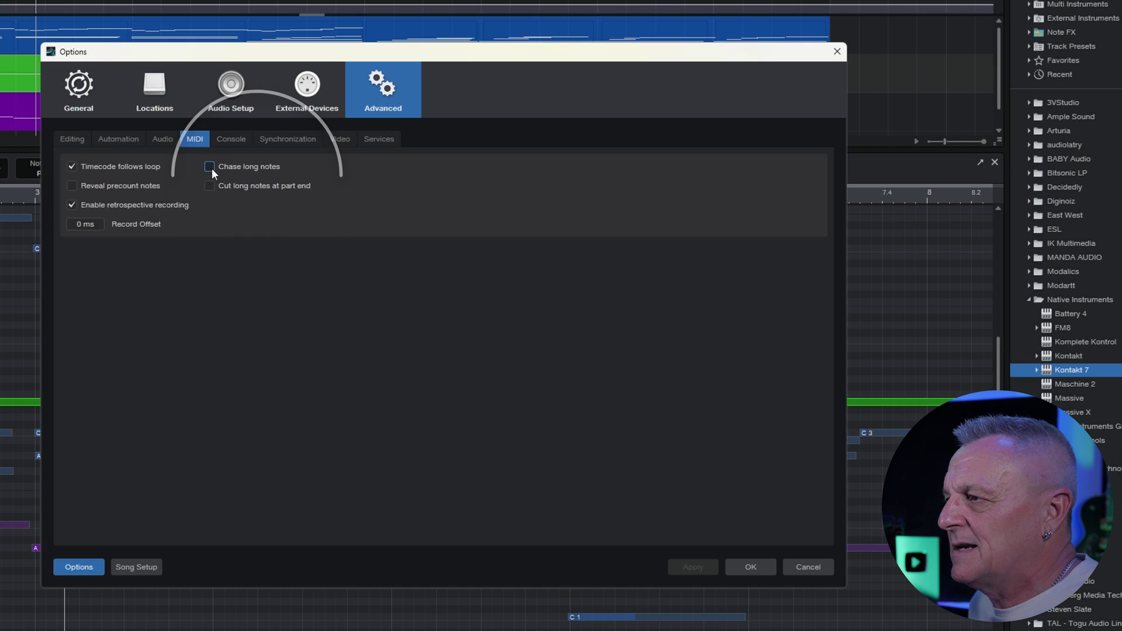
left_click(210, 166)
left_click(735, 486)
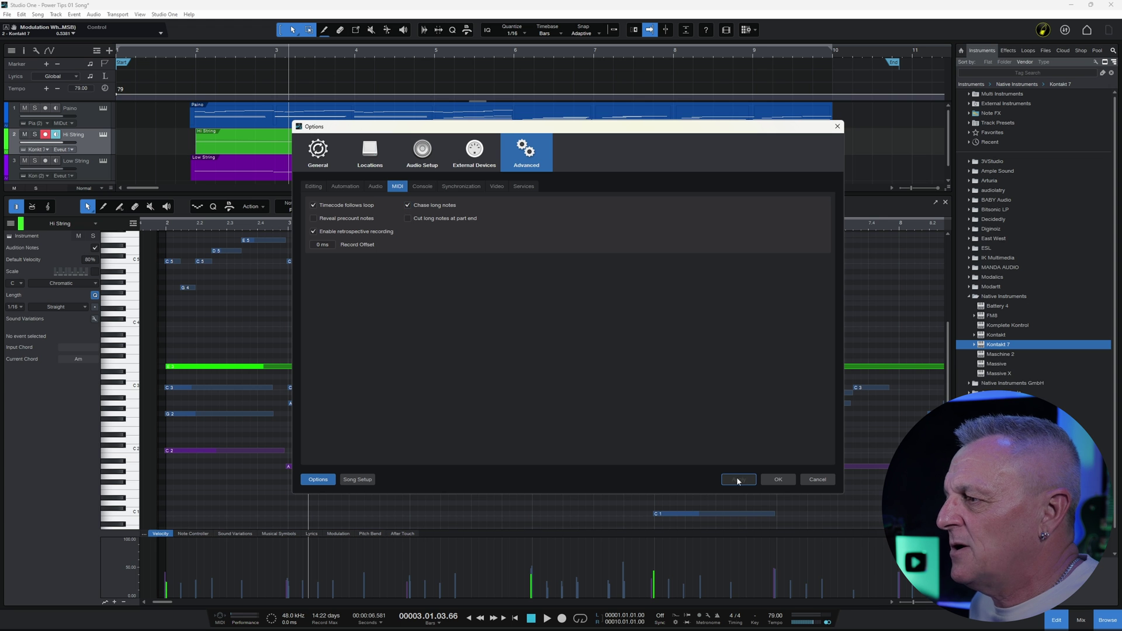
left_click(778, 481)
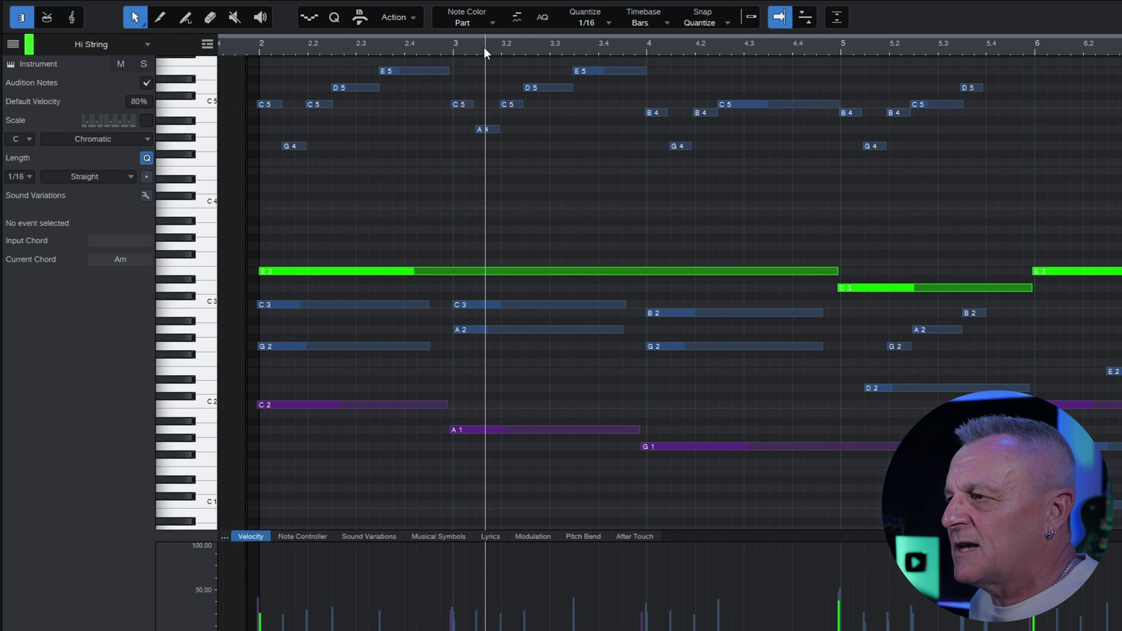
- Play from just past bar 3 to check held notes now sound, then stop
left_click(481, 46)
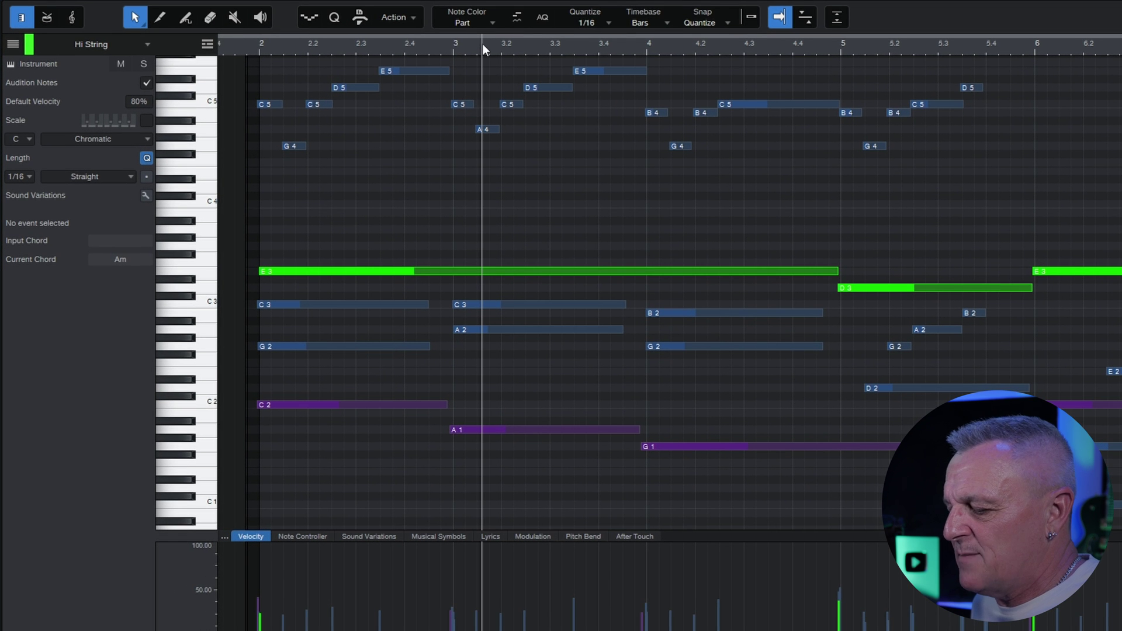
key("space")
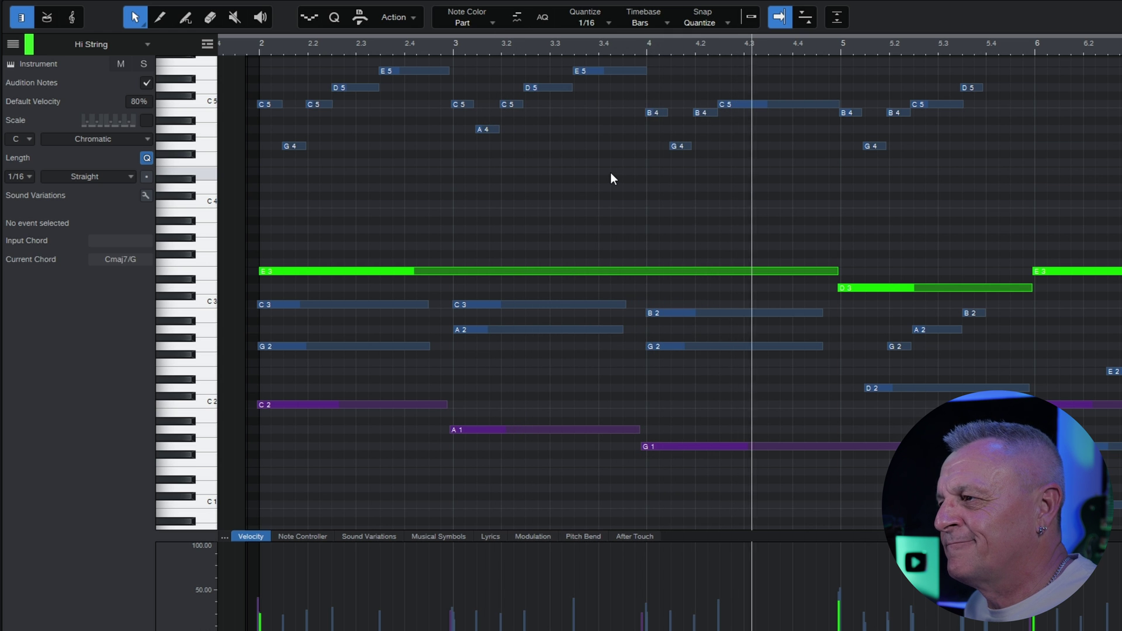
key("space")
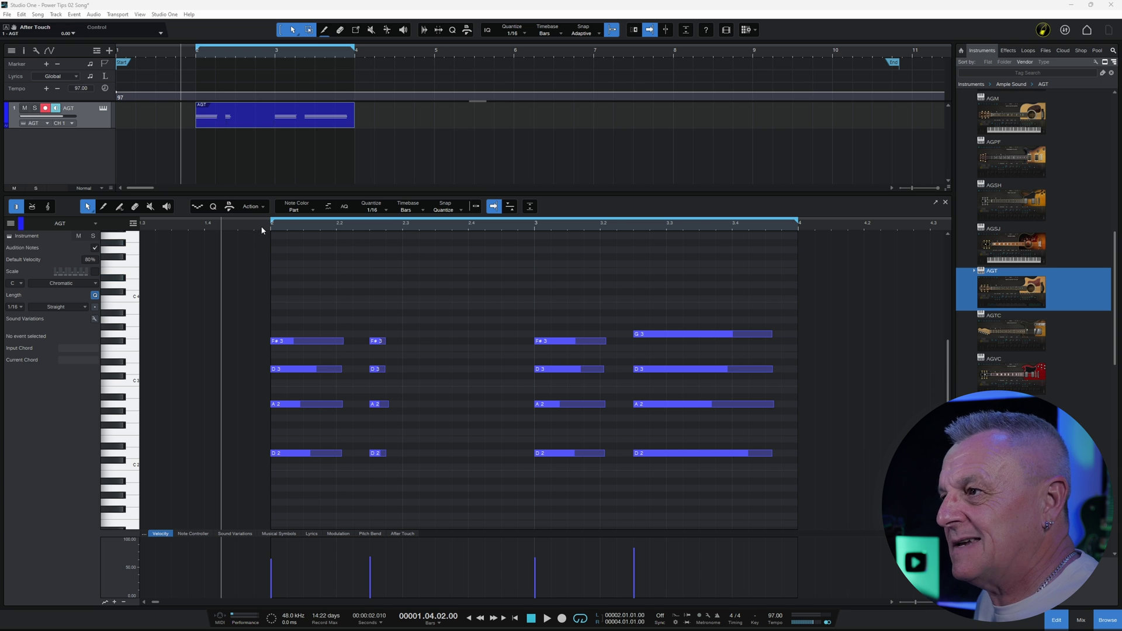
key("space")
key("space")
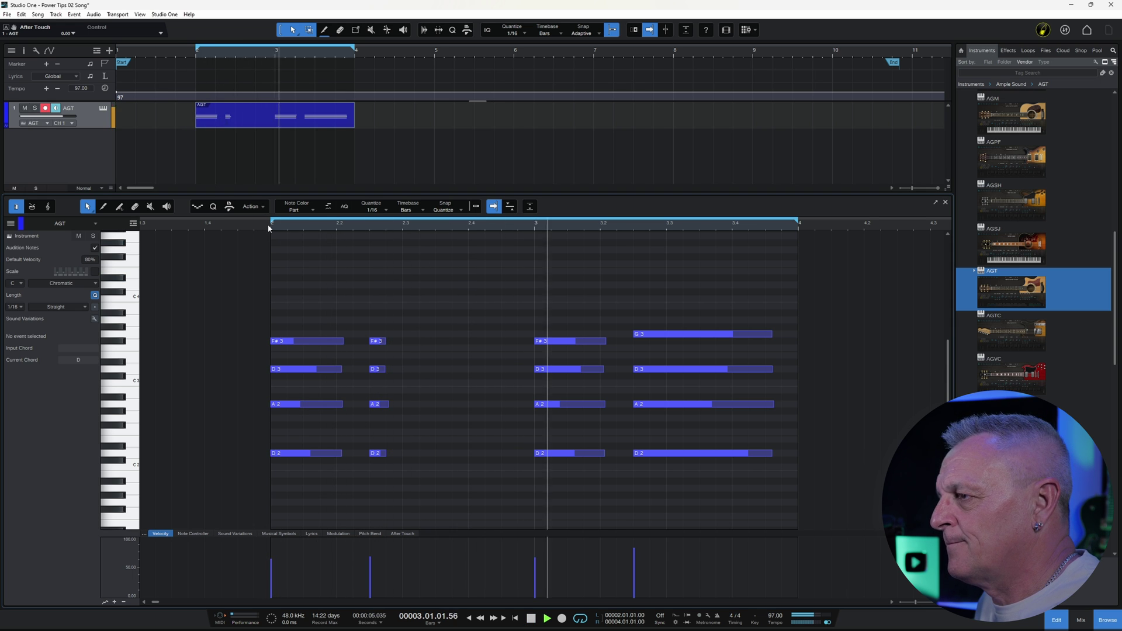
key("space")
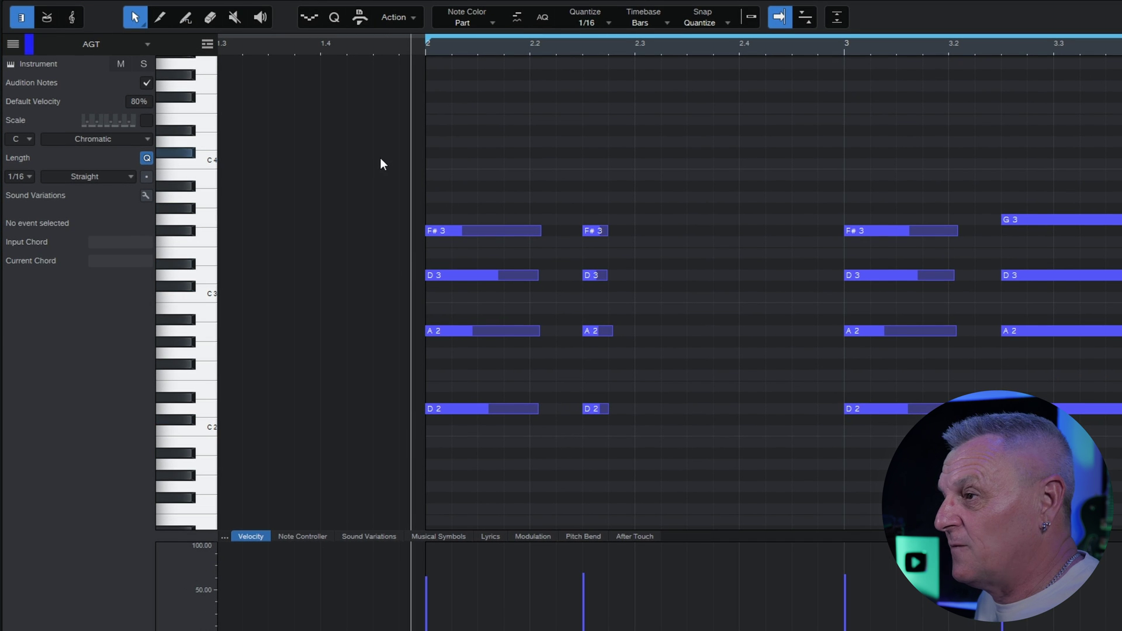
left_click(437, 329)
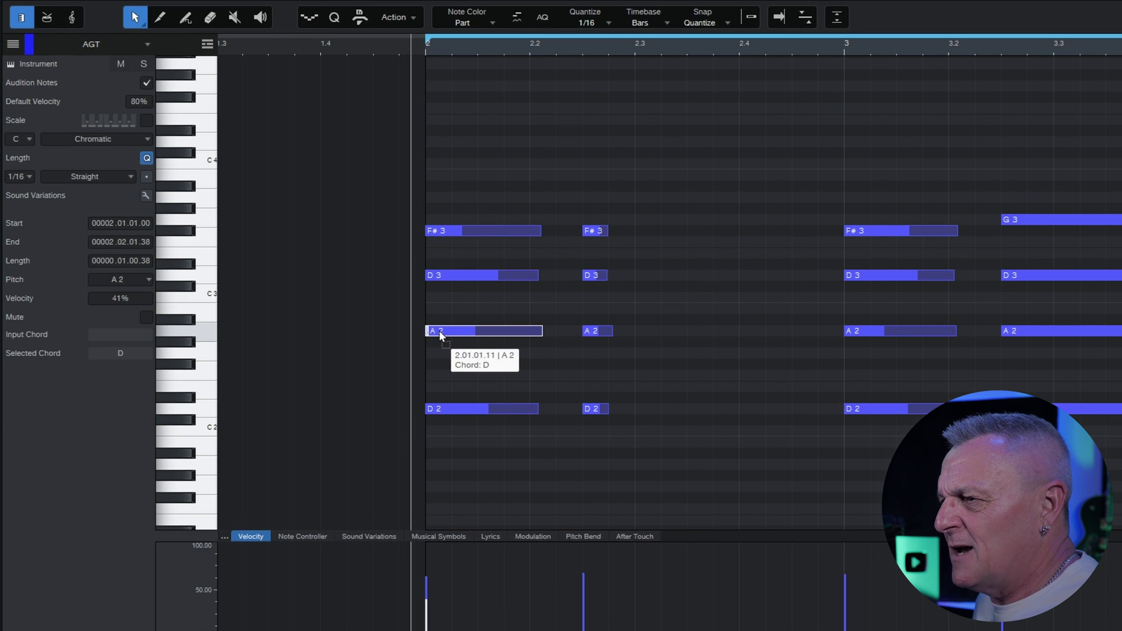
left_click_drag(440, 331, 447, 233)
key("f")
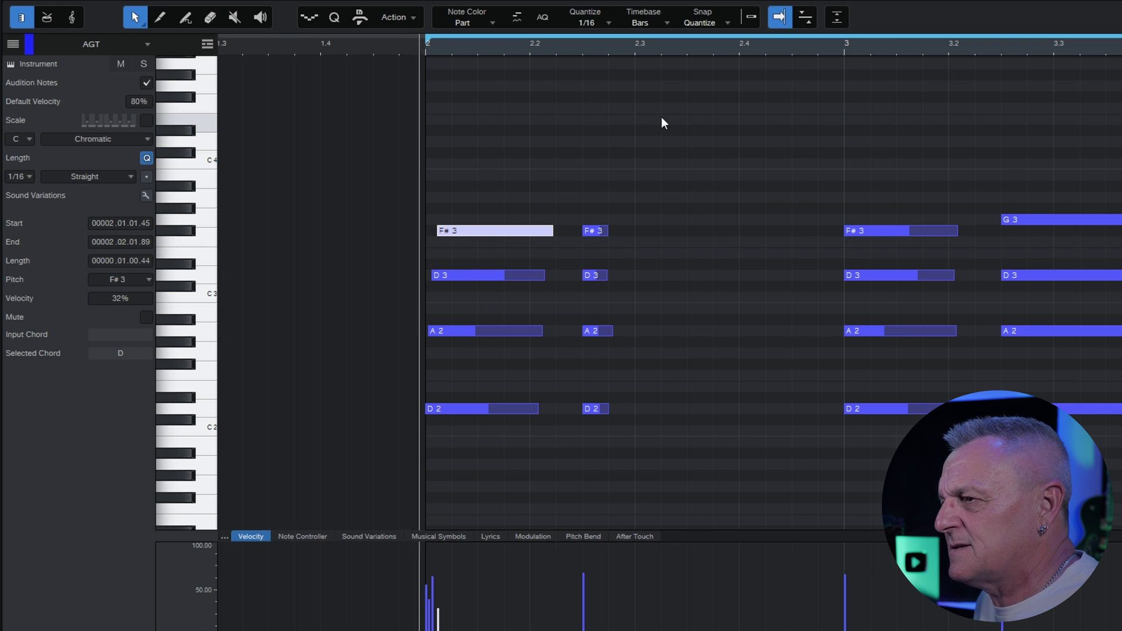
key("space")
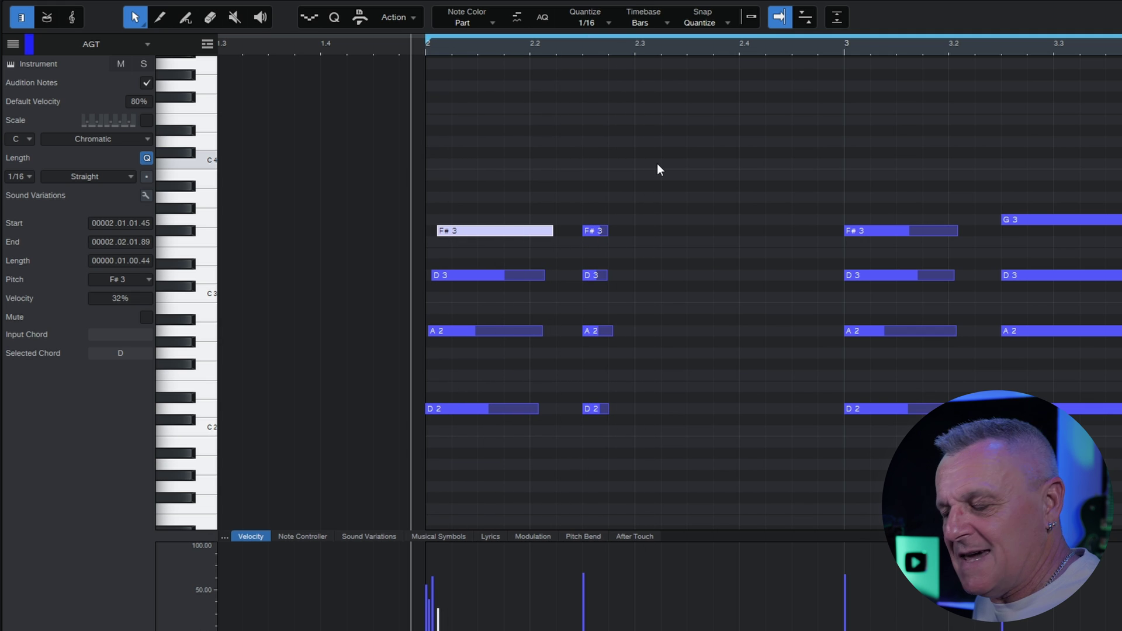
key("q")
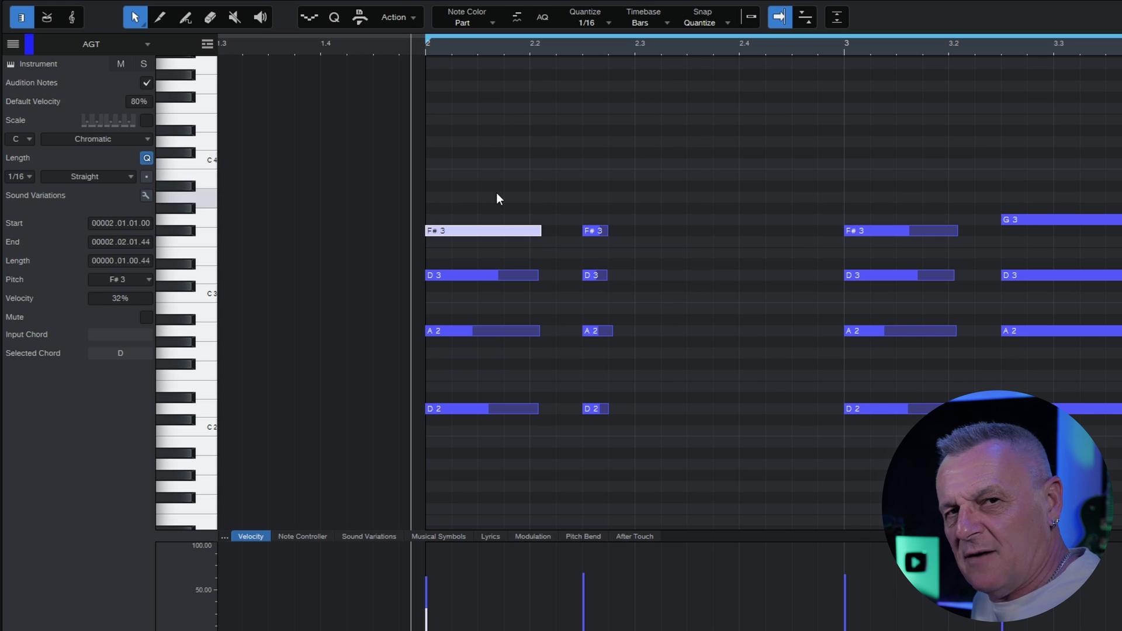
- Select the four bar-2 chord notes, offset the upper ones progressively later, and audition the strum
left_click_drag(484, 184, 472, 441)
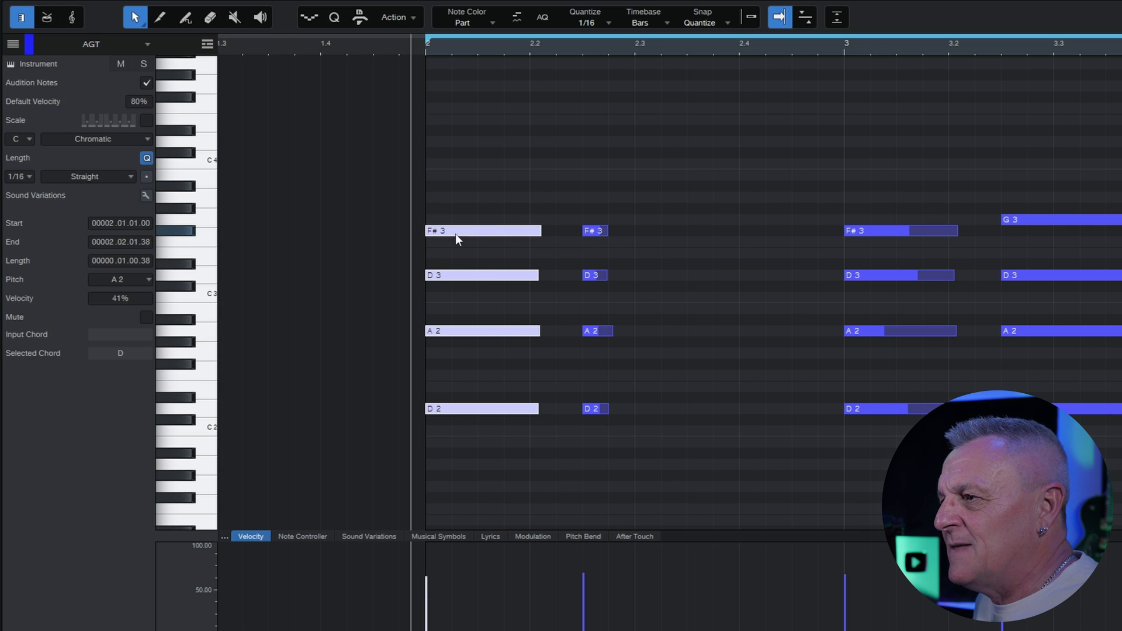
mouse_move(467, 233)
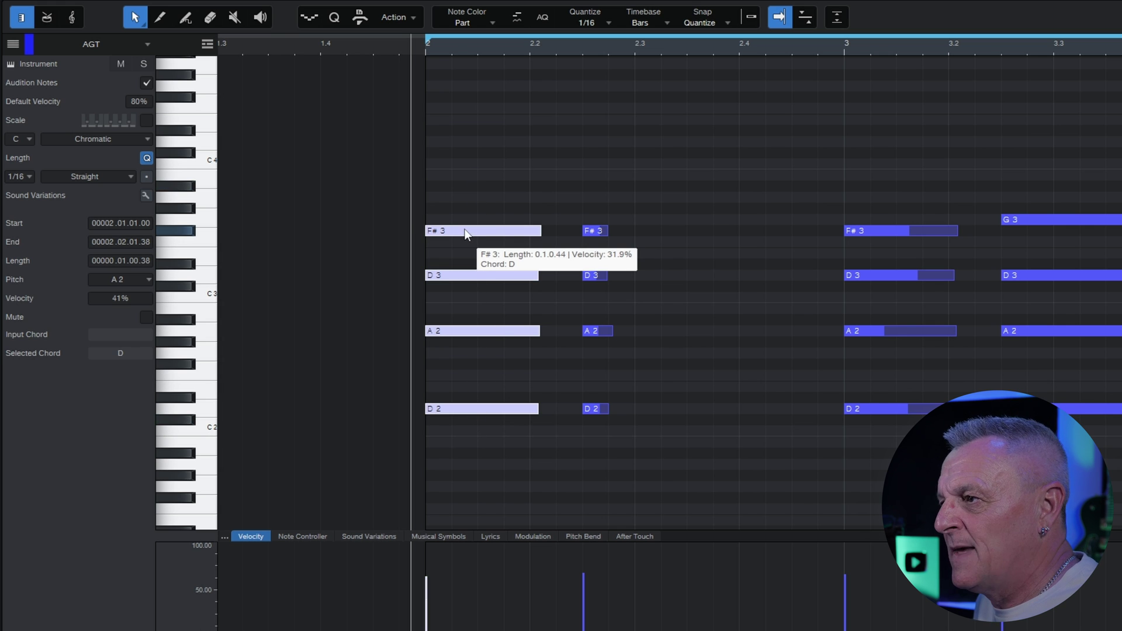
left_click_drag(466, 233, 466, 234)
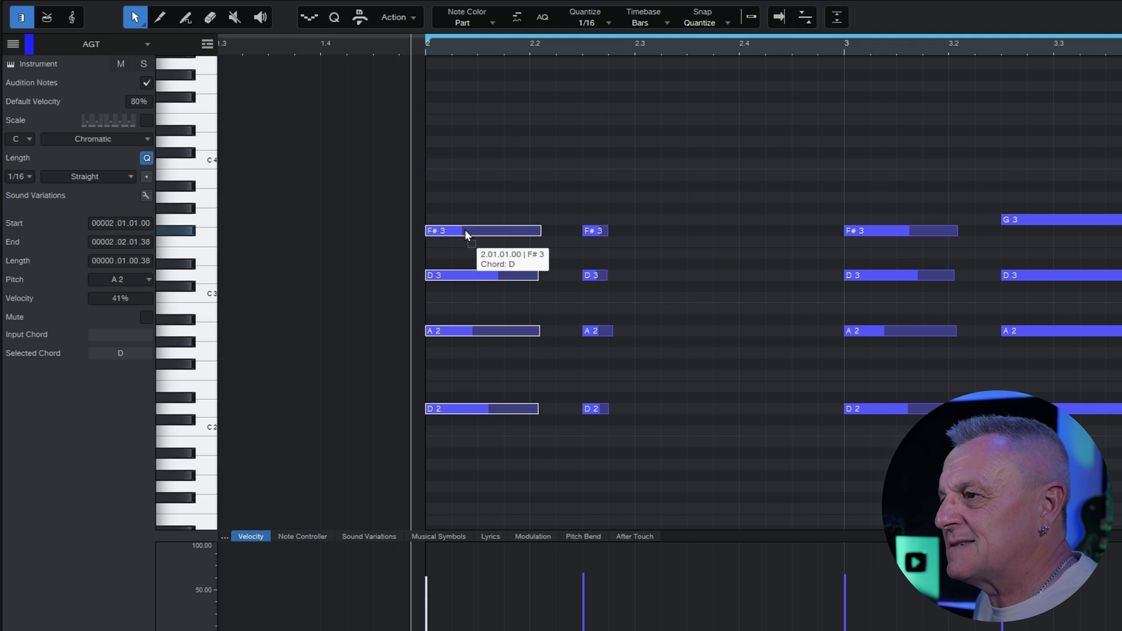
left_click_drag(464, 229, 489, 238)
key("space")
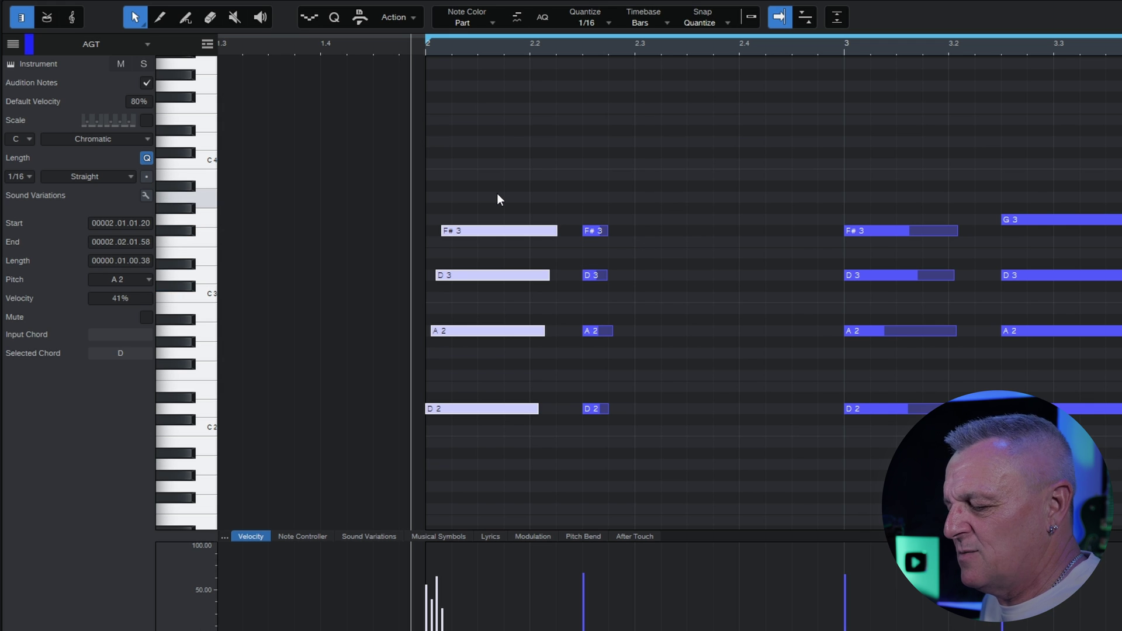
- Quantize the chord back onto bar 2 and give it an arpeggio articulation
key("q")
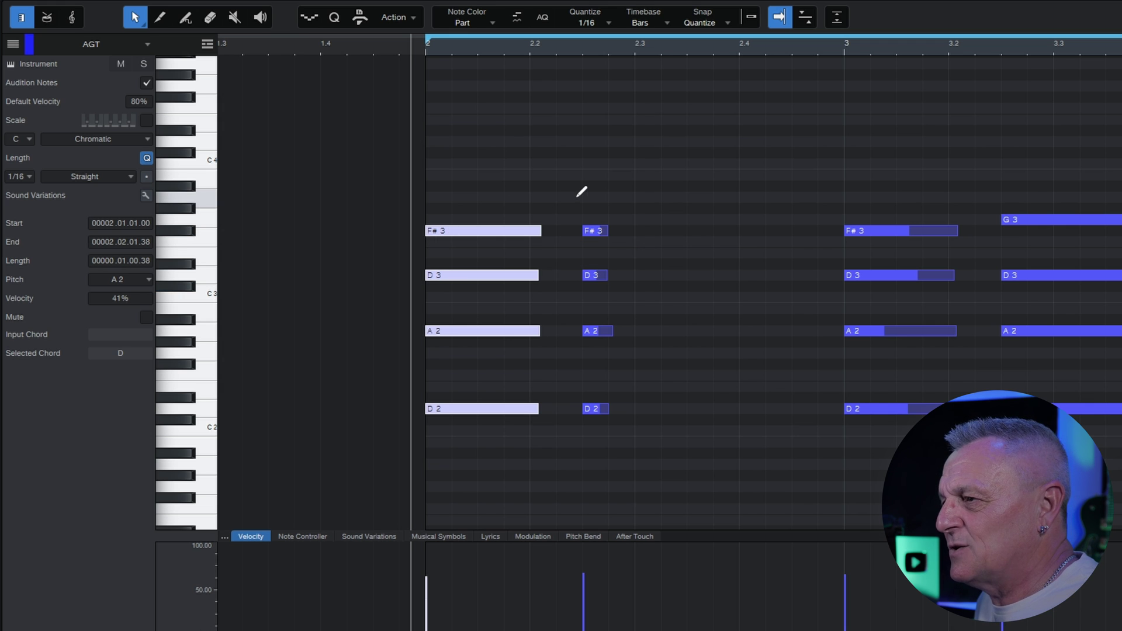
right_click(474, 230)
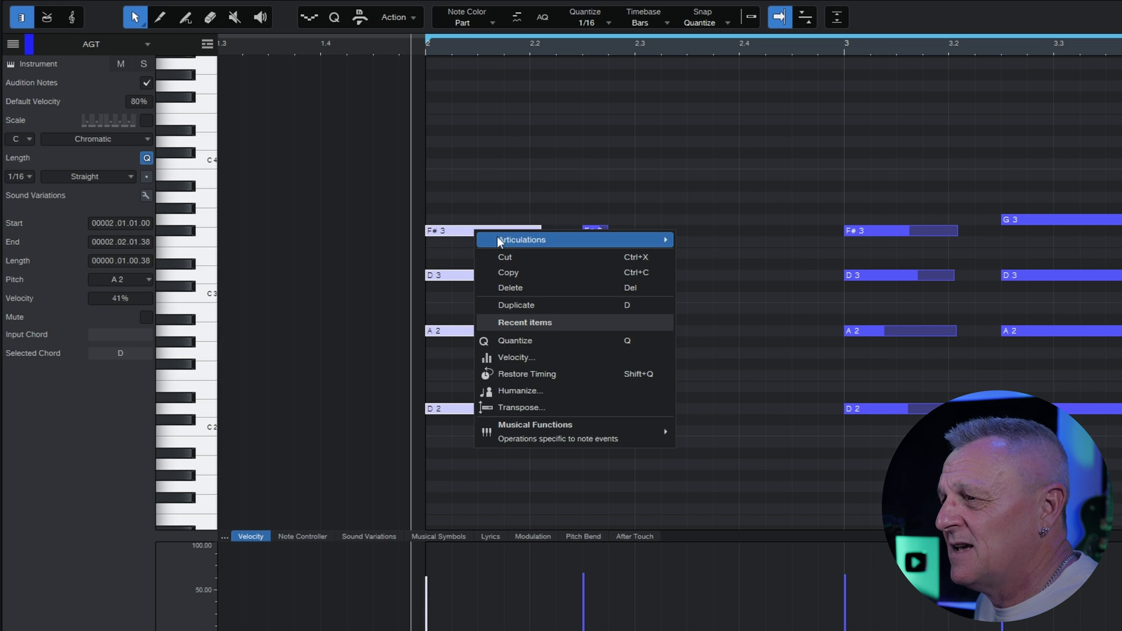
mouse_move(510, 240)
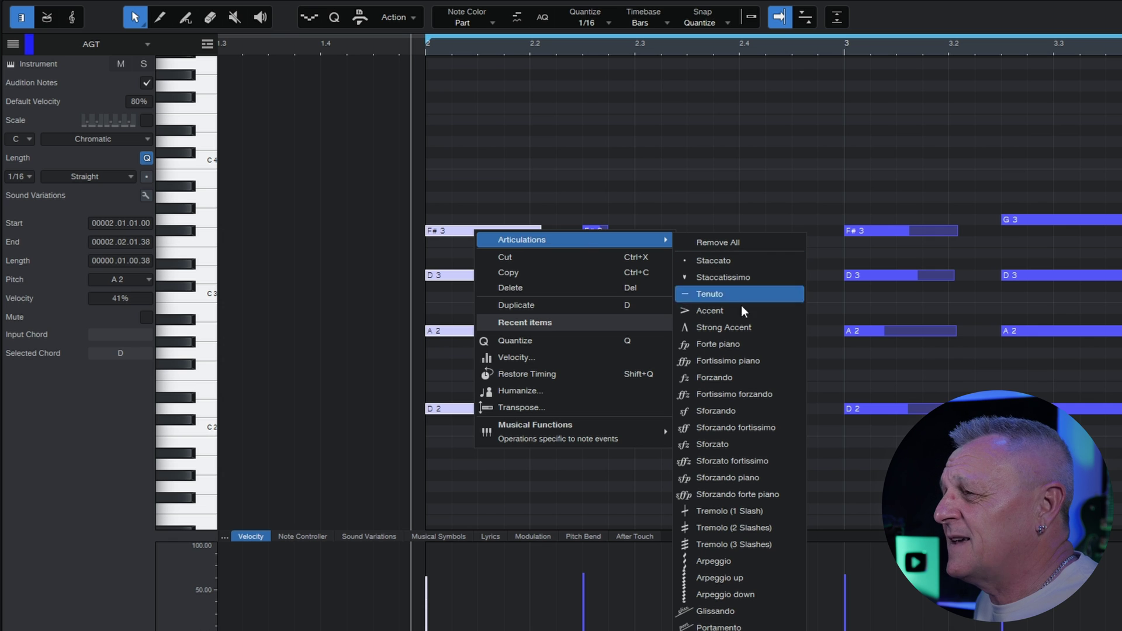
left_click(696, 562)
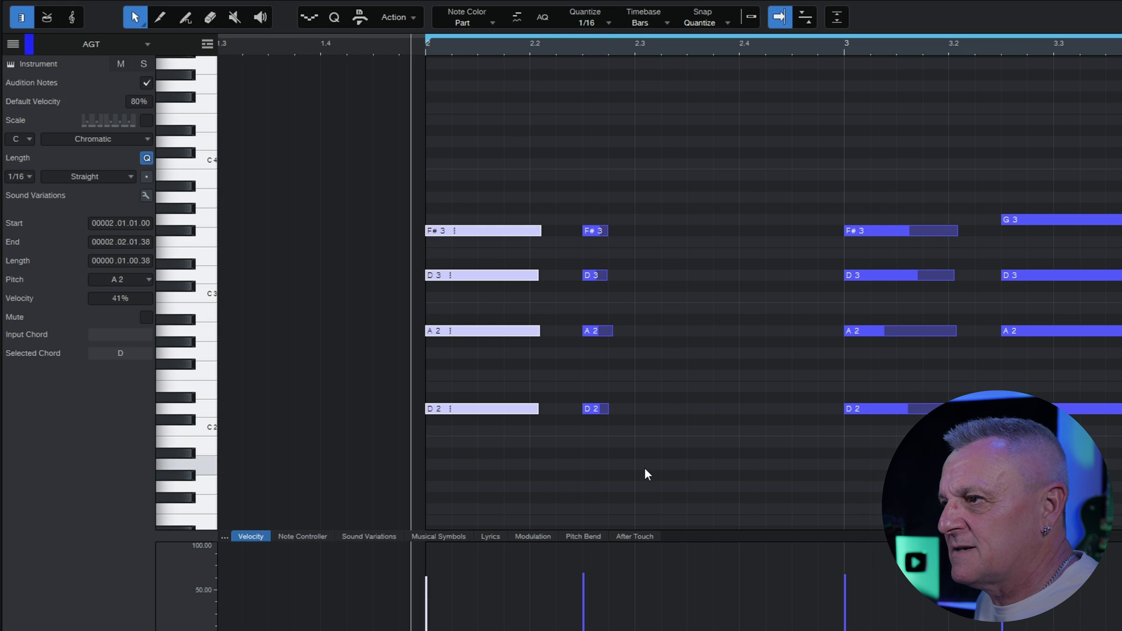
- Audition the arpeggiated chord, then switch the part to notation view
key("space")
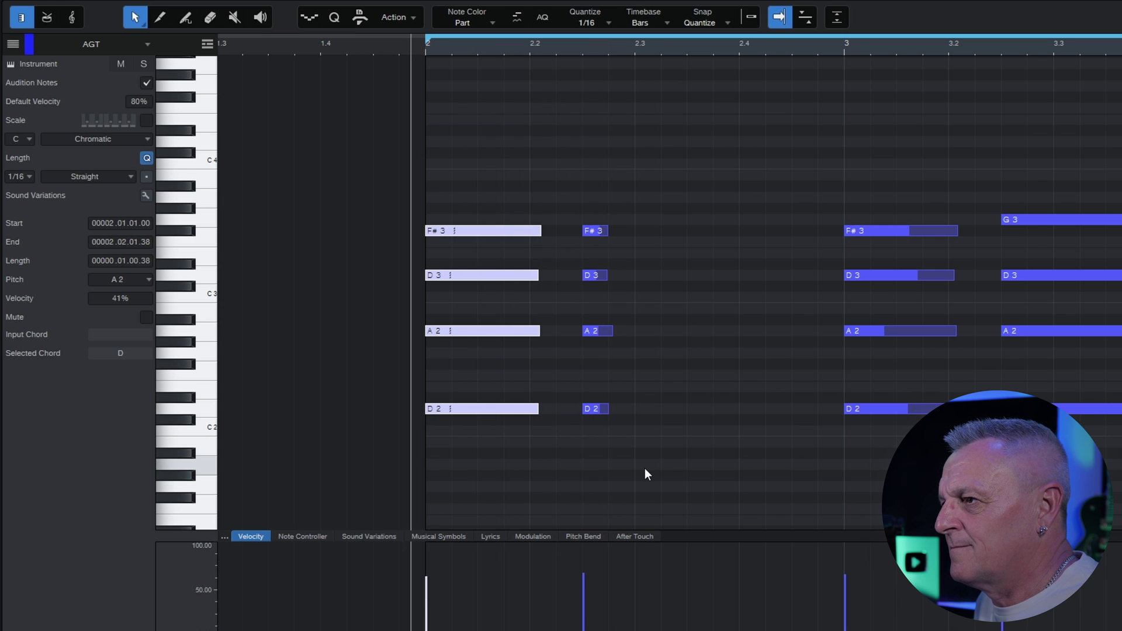
key("space")
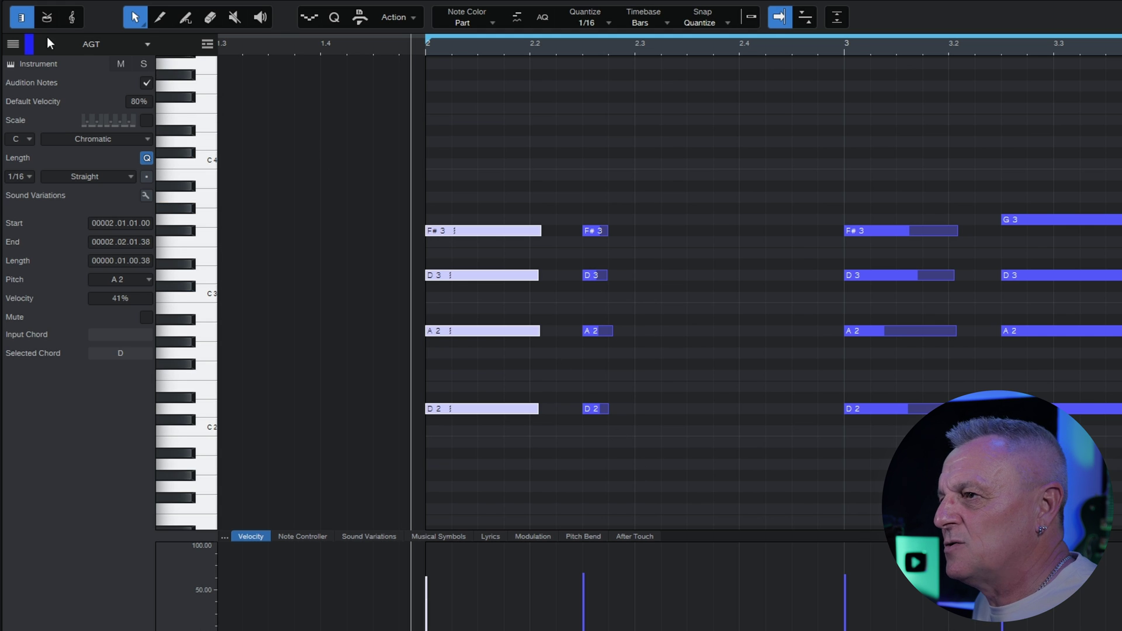
left_click(72, 18)
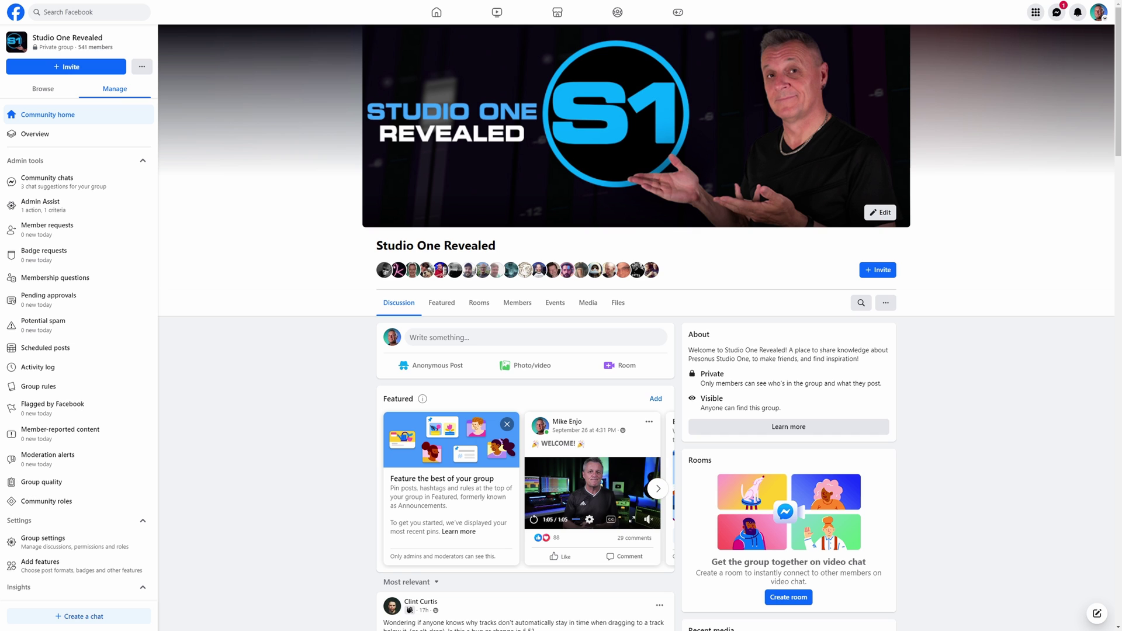
- Scroll down the Studio One Revealed group page to read the recent discussion posts
scroll(636, 327, "down", 2)
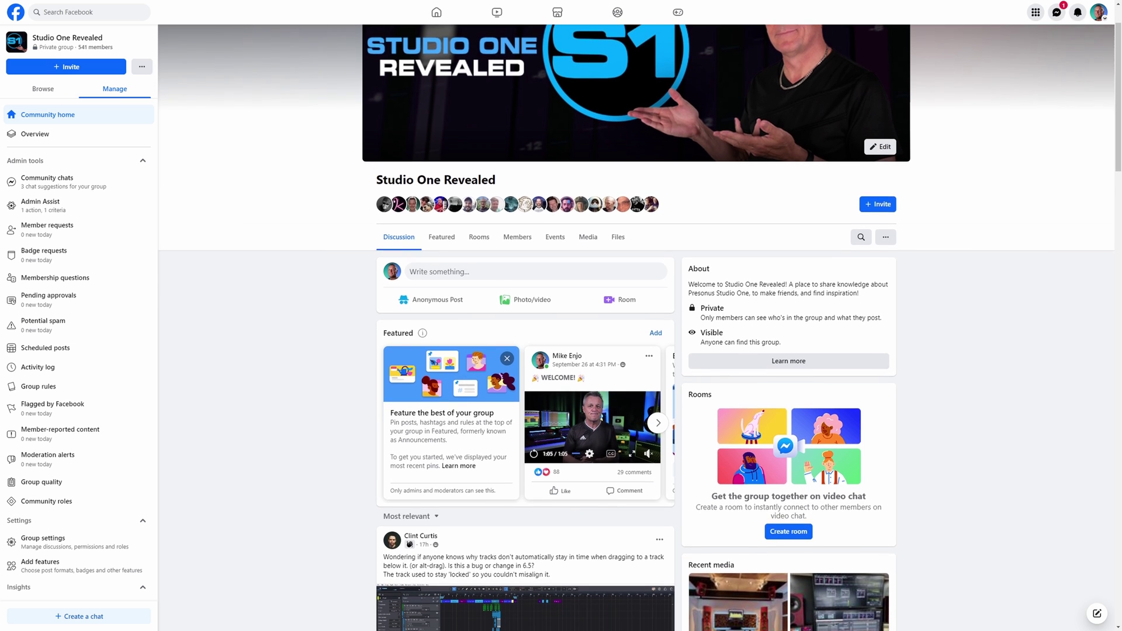
scroll(636, 327, "down", 2)
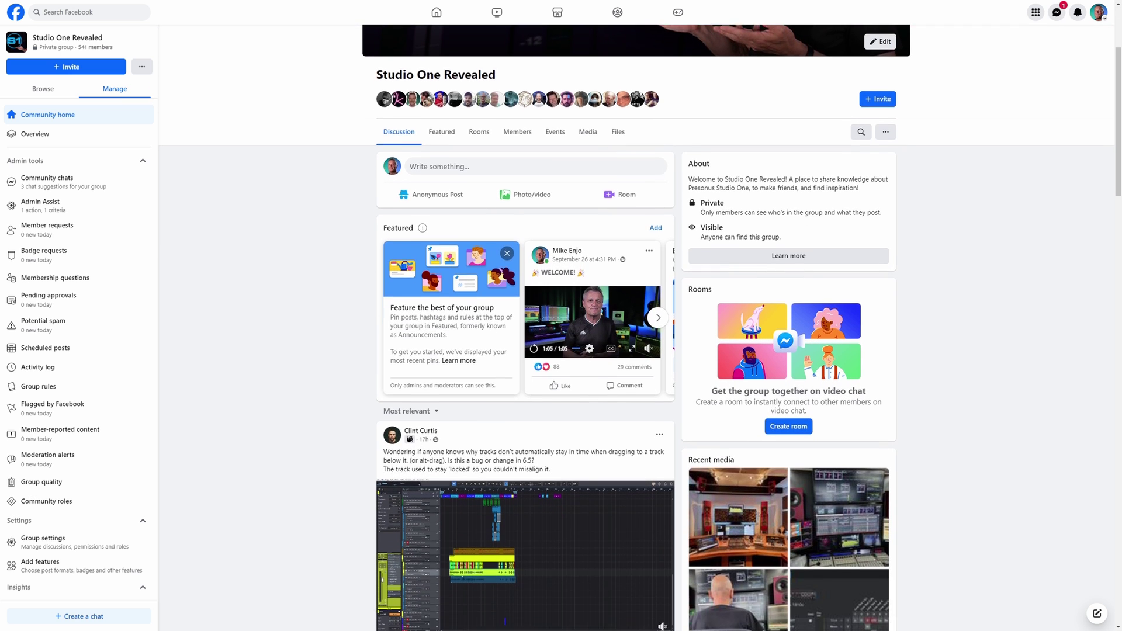
scroll(636, 327, "down", 2)
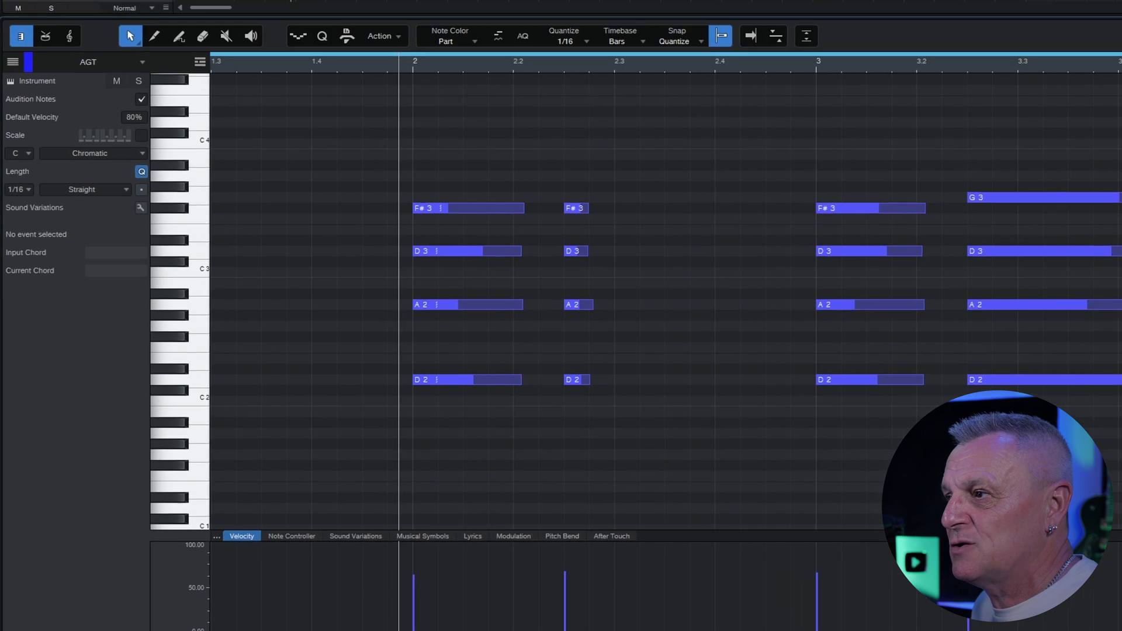
left_click_drag(393, 157, 492, 395)
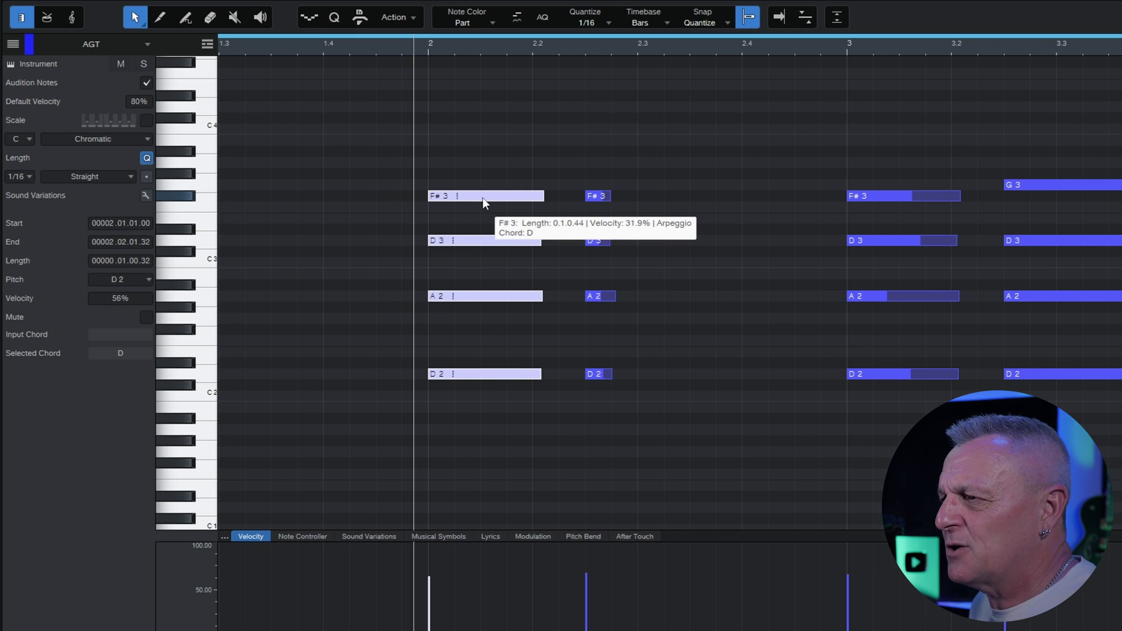
mouse_move(482, 199)
left_mouse_down()
mouse_move(483, 165)
mouse_move(482, 199)
left_mouse_up()
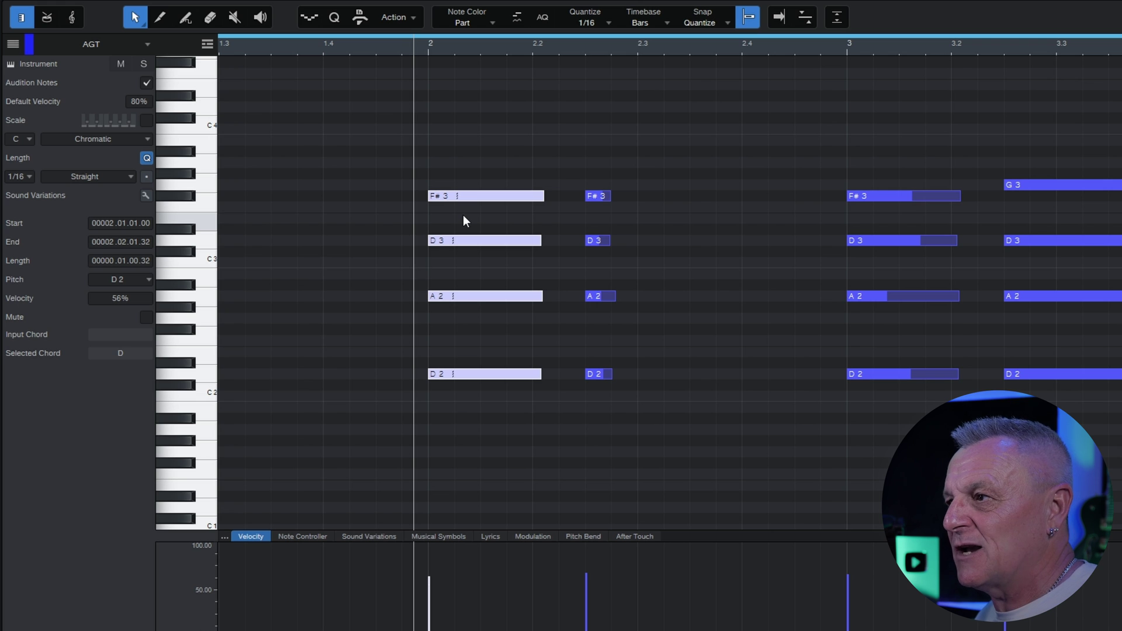
key("Up")
key("Up")
key("Up")
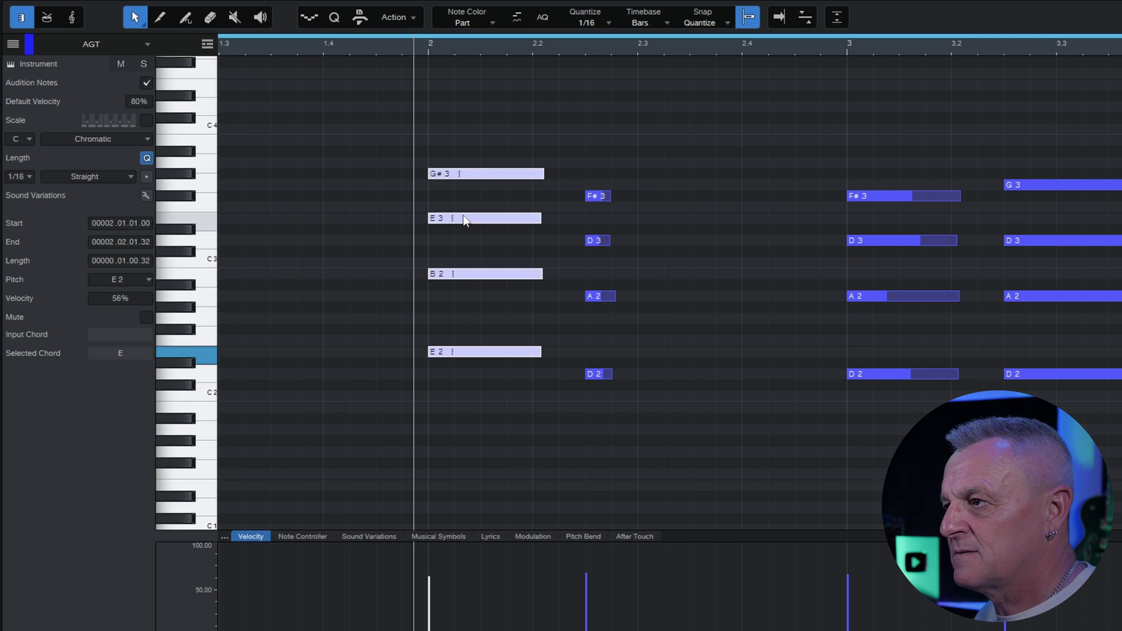
key("Down")
key("Down")
key("Down")
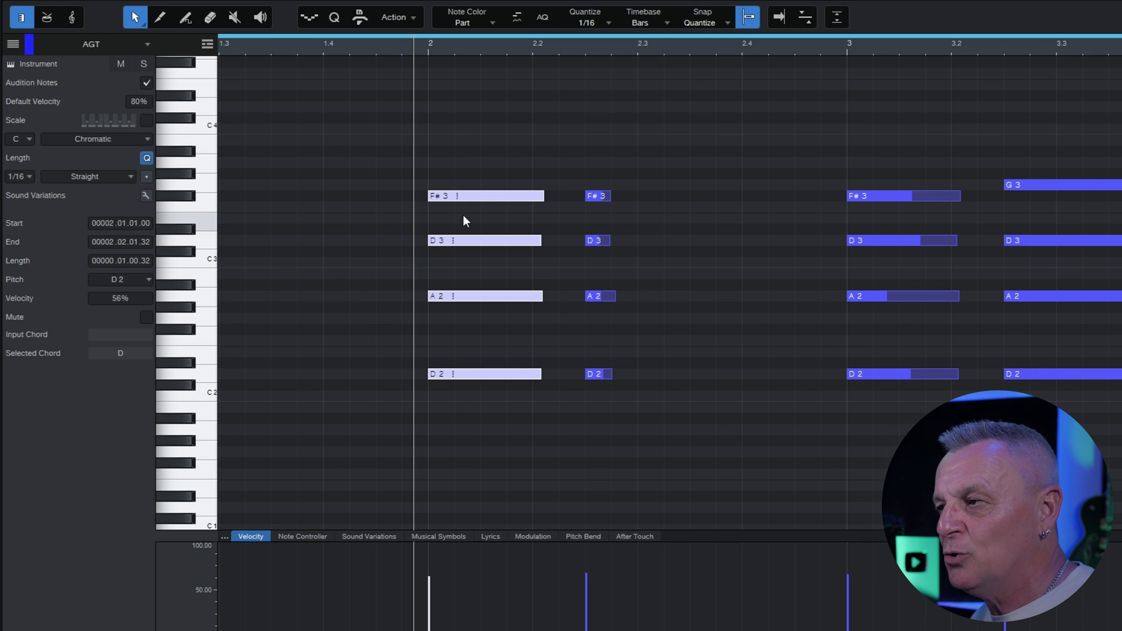
key("shift+Up")
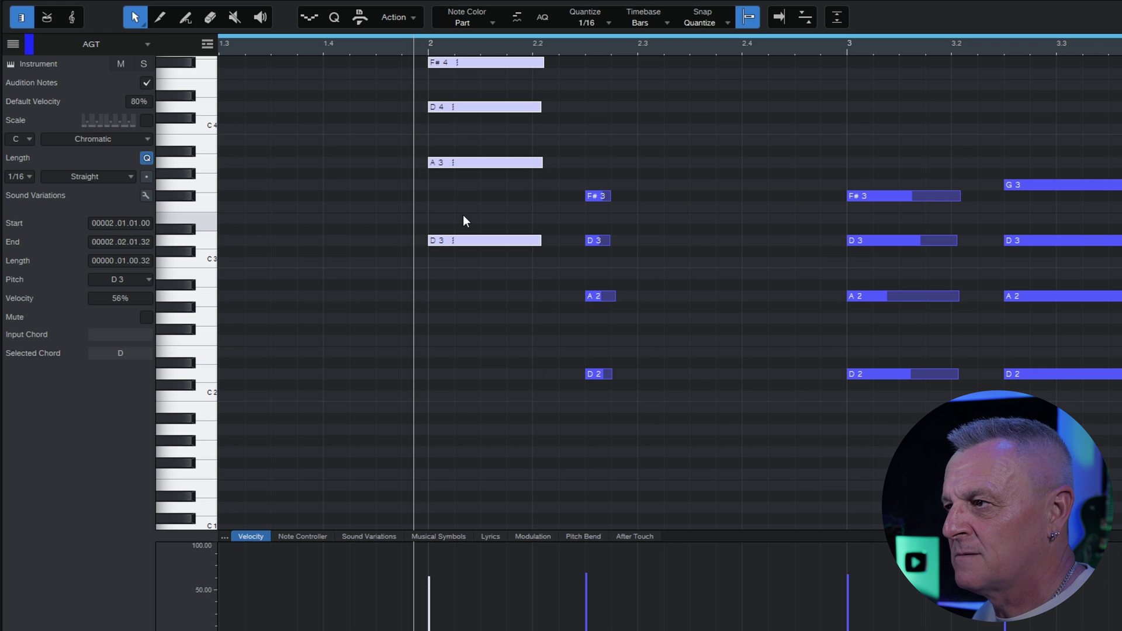
key("shift+Down")
key("shift+Down")
key("shift+Up")
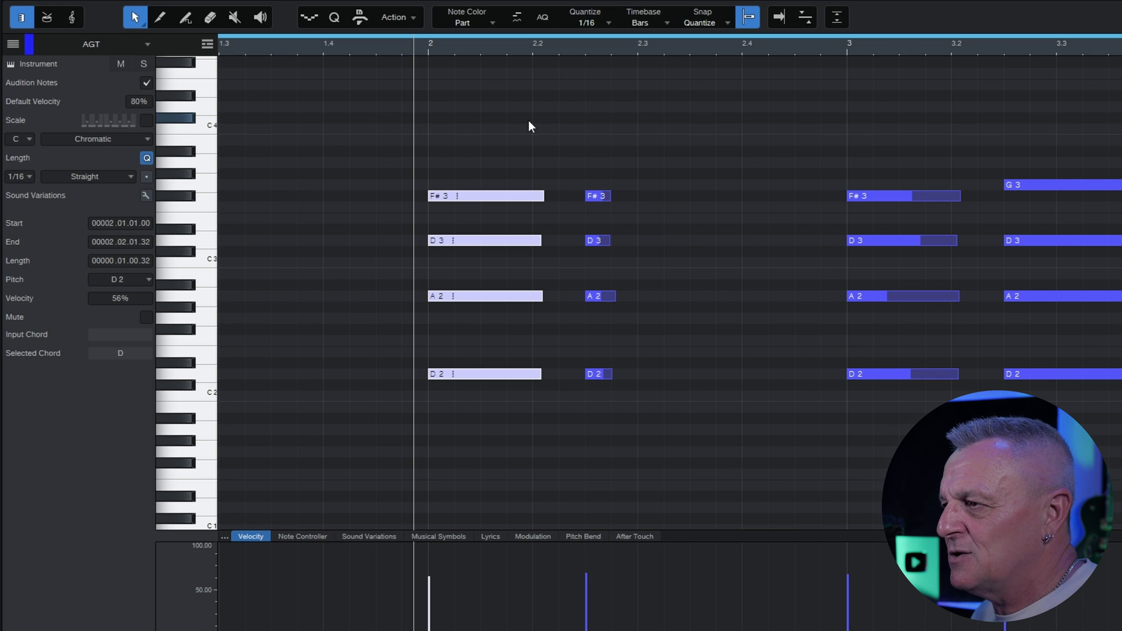
- Nudge the D chord in 1/16 steps with Alt+arrows, returning it to bar 2's start
key("alt+Left")
key("alt+Left")
key("alt+Left")
key("alt+Left")
key("alt+Left")
key("alt+Left")
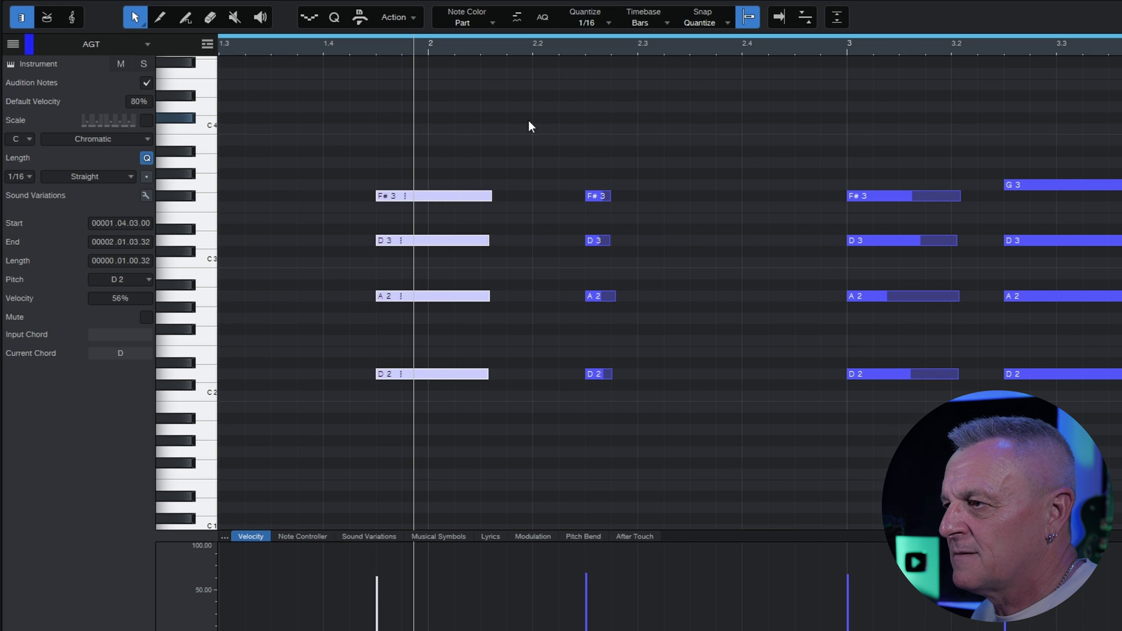
key("alt+Right")
key("alt+Right")
key("alt+Right")
key("alt+Right")
key("alt+Right")
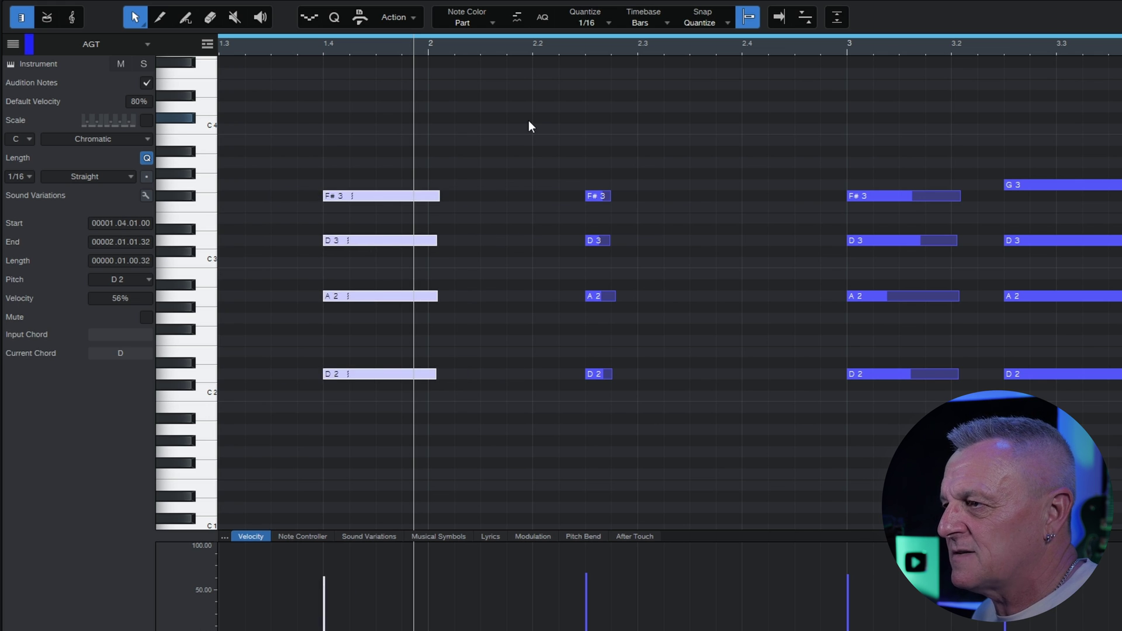
key("alt+Right")
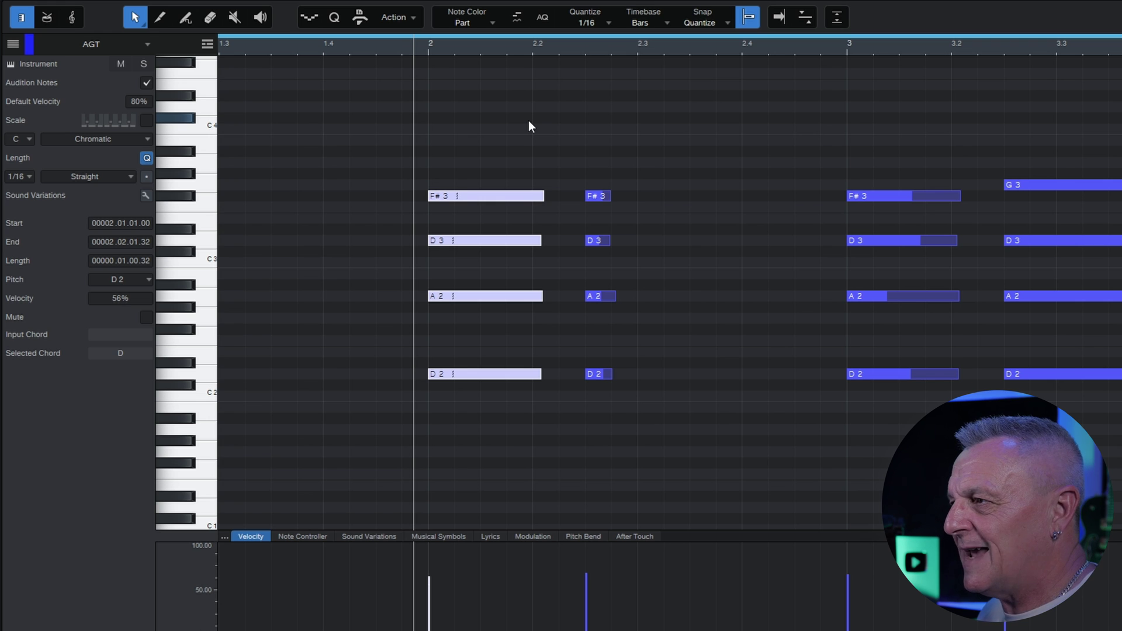
- Turn off Snap and nudge the chord slightly later in fine, off-grid steps
key("n")
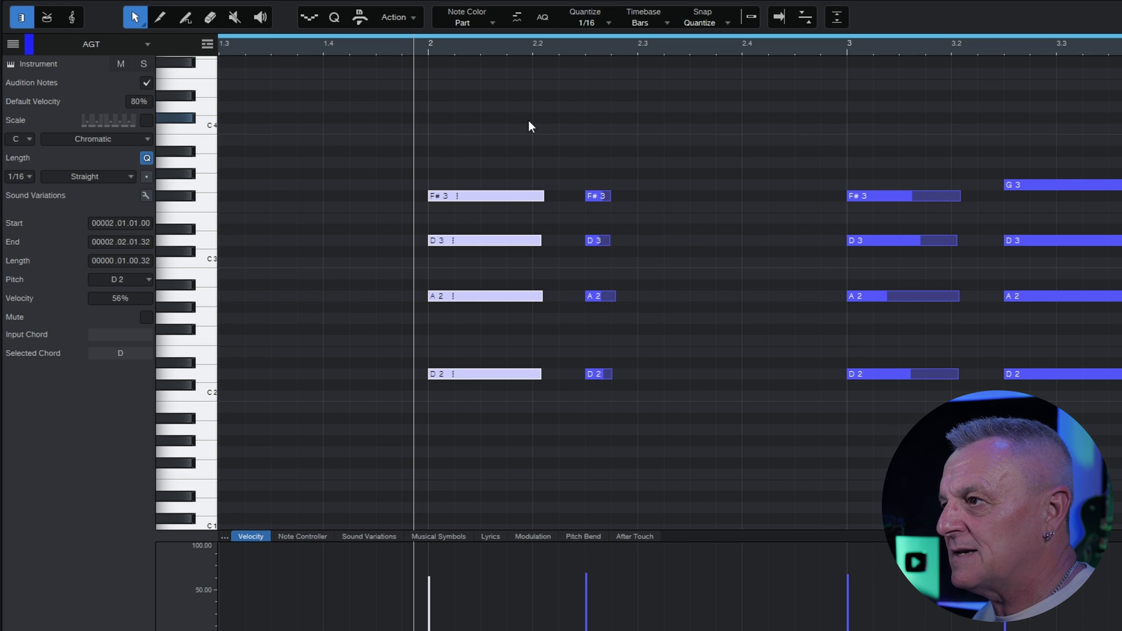
key("alt+Right")
key("alt+Right")
key("alt+Right")
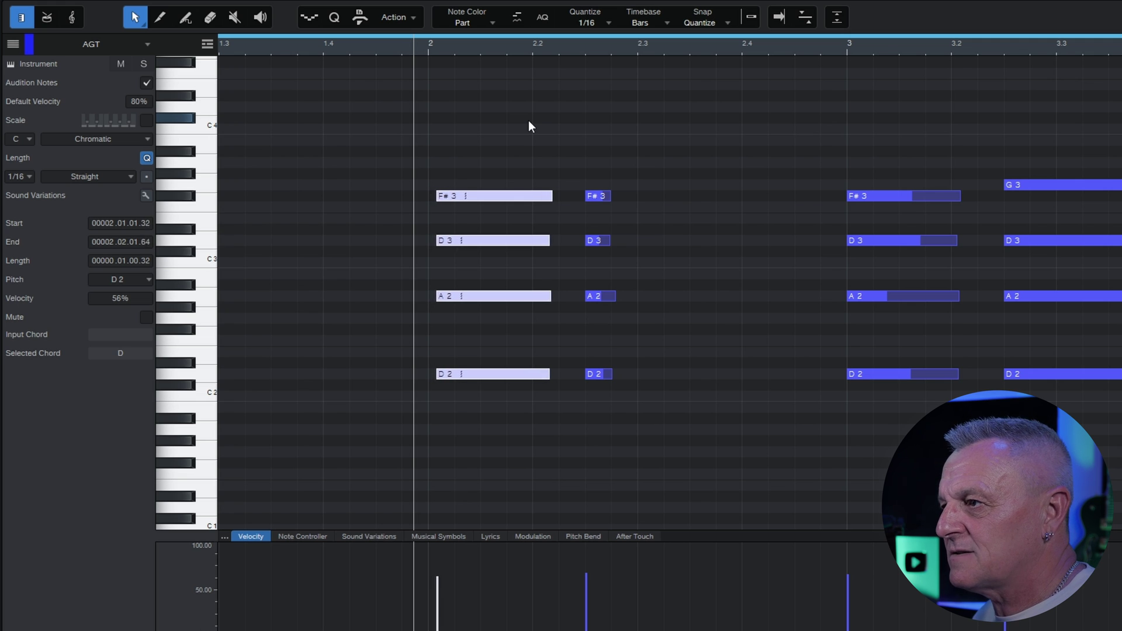
key("alt+Left")
key("alt+Left")
key("alt+Left")
key("alt+Left")
key("alt+Left")
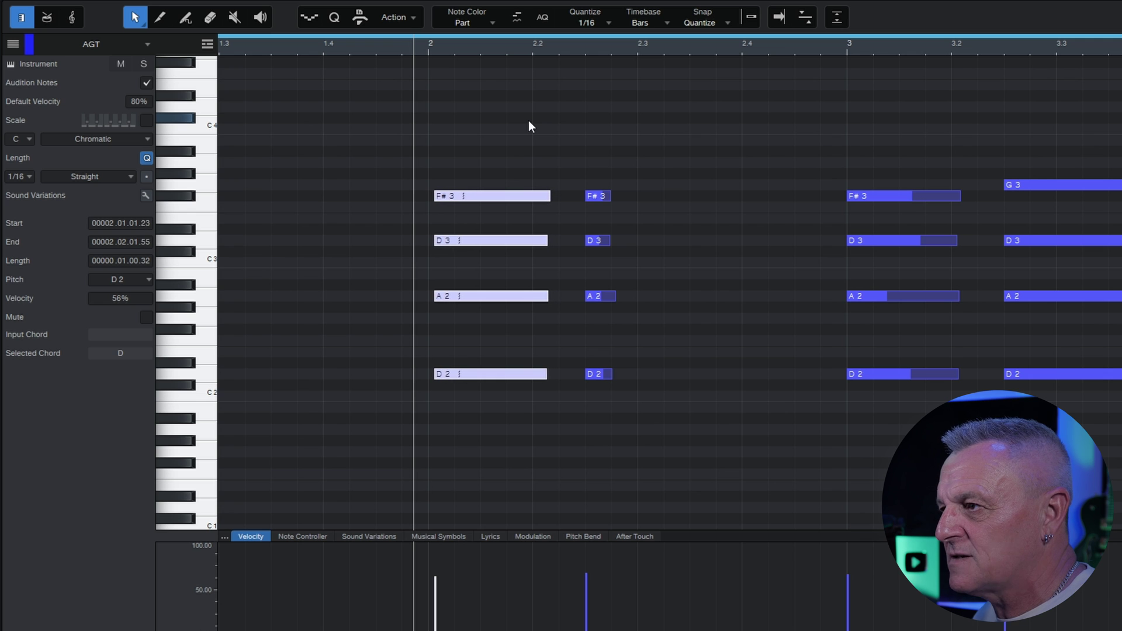
key("alt+Right")
key("alt+Right")
key("alt+Right")
key("alt+Right")
key("alt+Right")
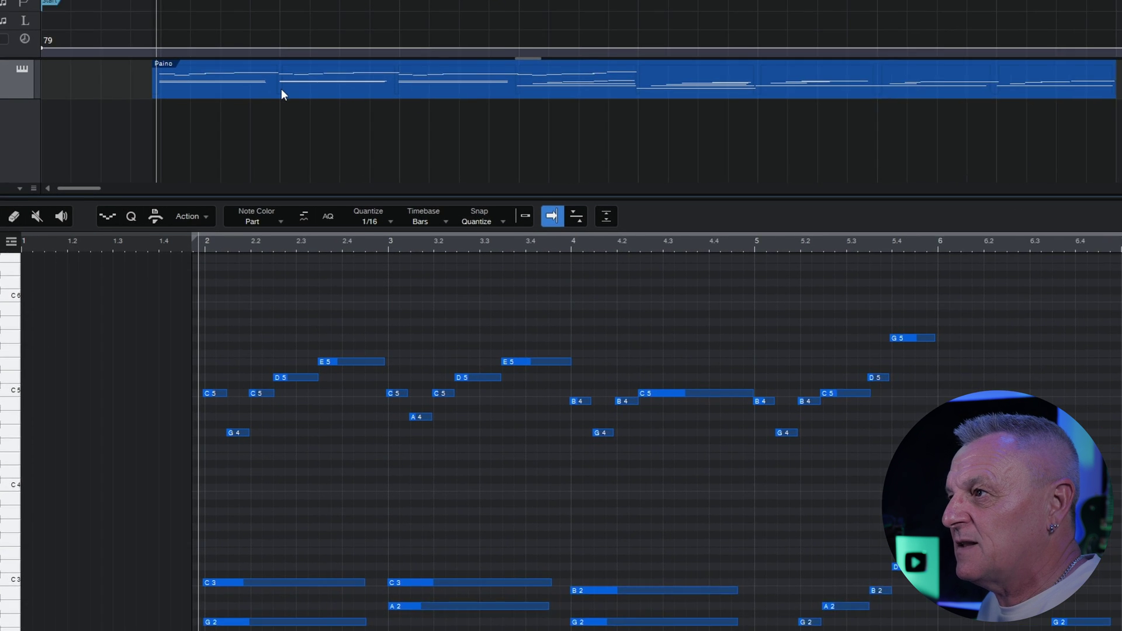
- Transpose the whole Piano part +3 semitones via Musical Functions > Transpose, making C5 into D#5
left_click(280, 85)
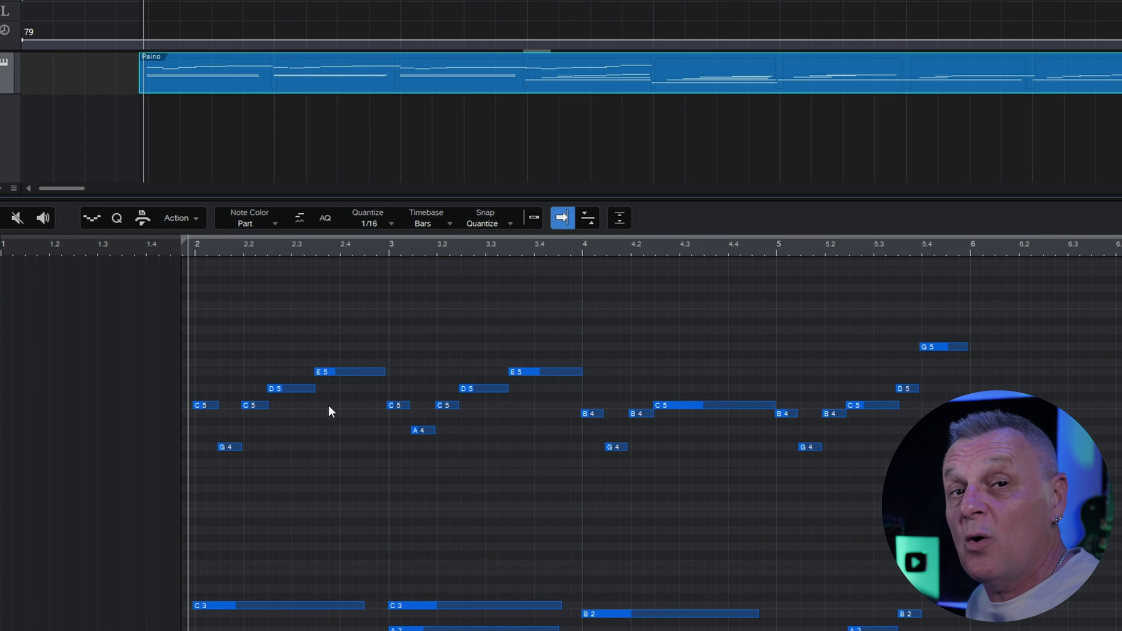
right_click(311, 80)
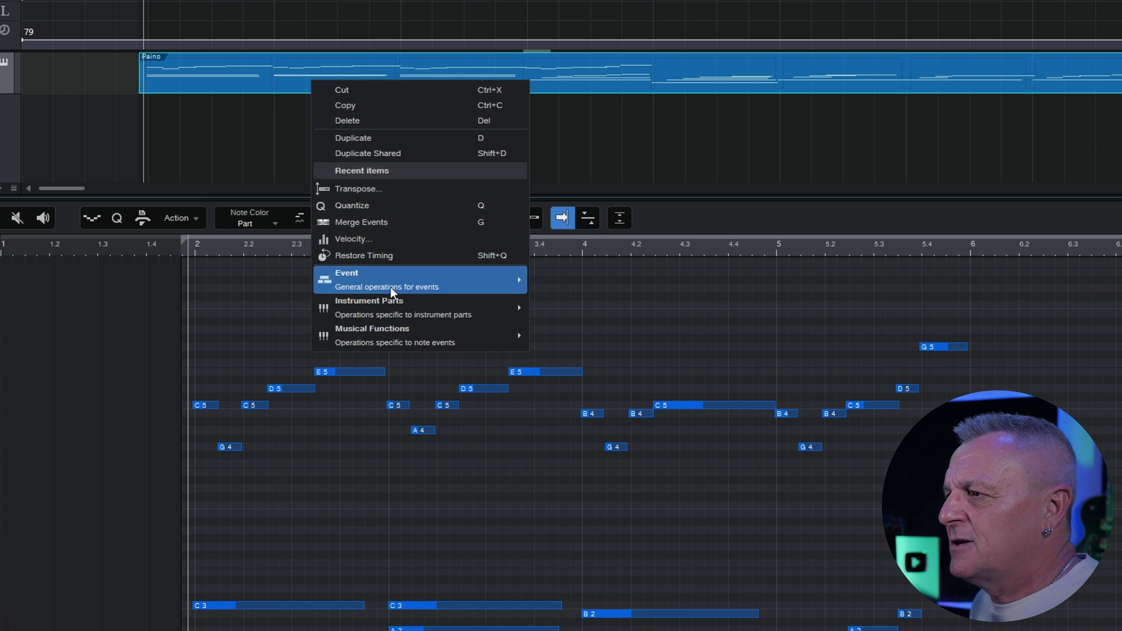
mouse_move(387, 338)
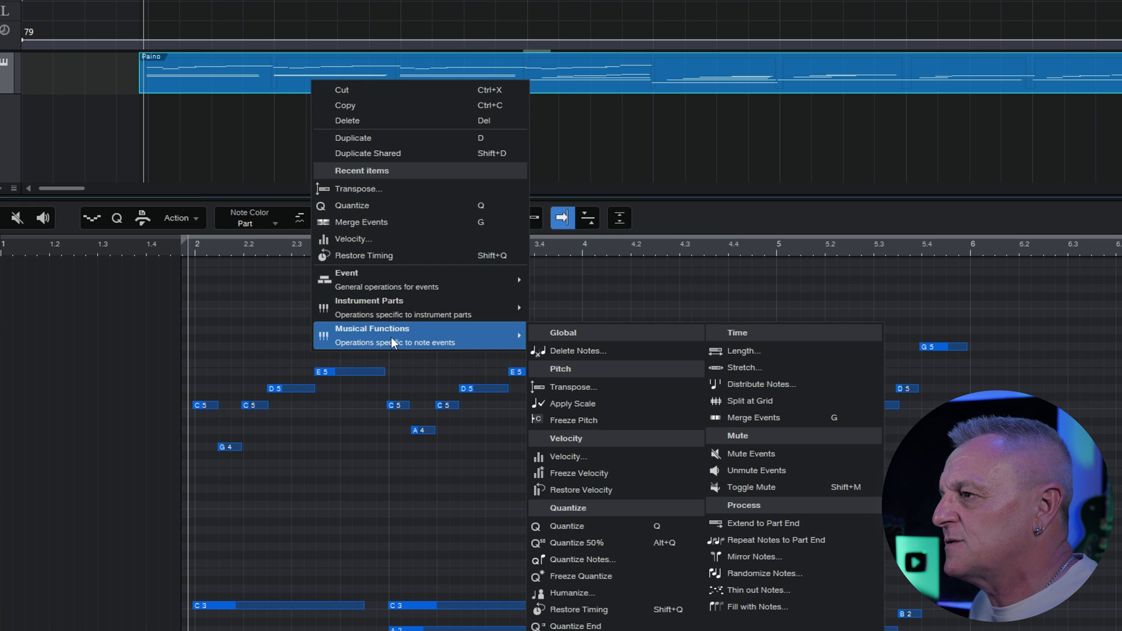
left_click(584, 389)
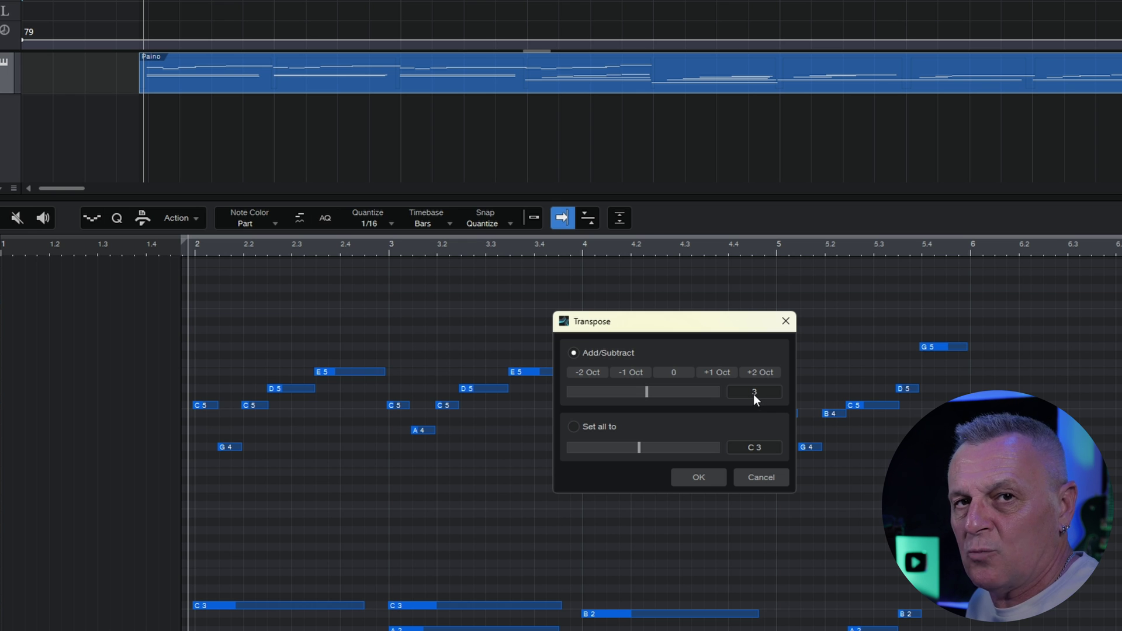
left_click(699, 477)
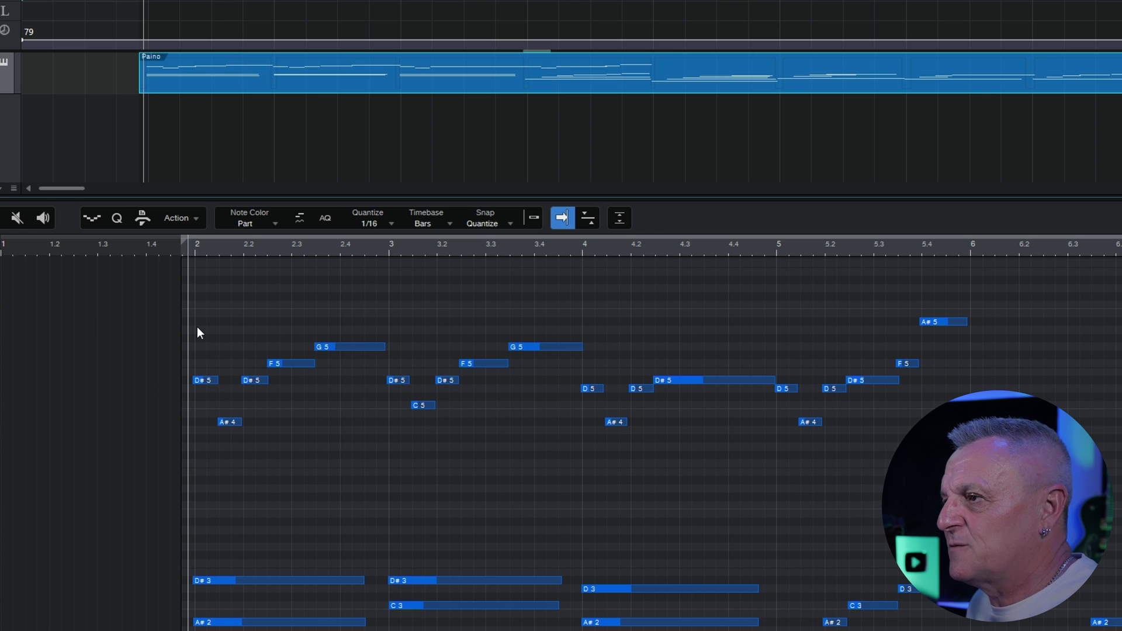
- Undo the transpose and set the Piano event's Inspector Transpose field to 3 semitones
key("2")
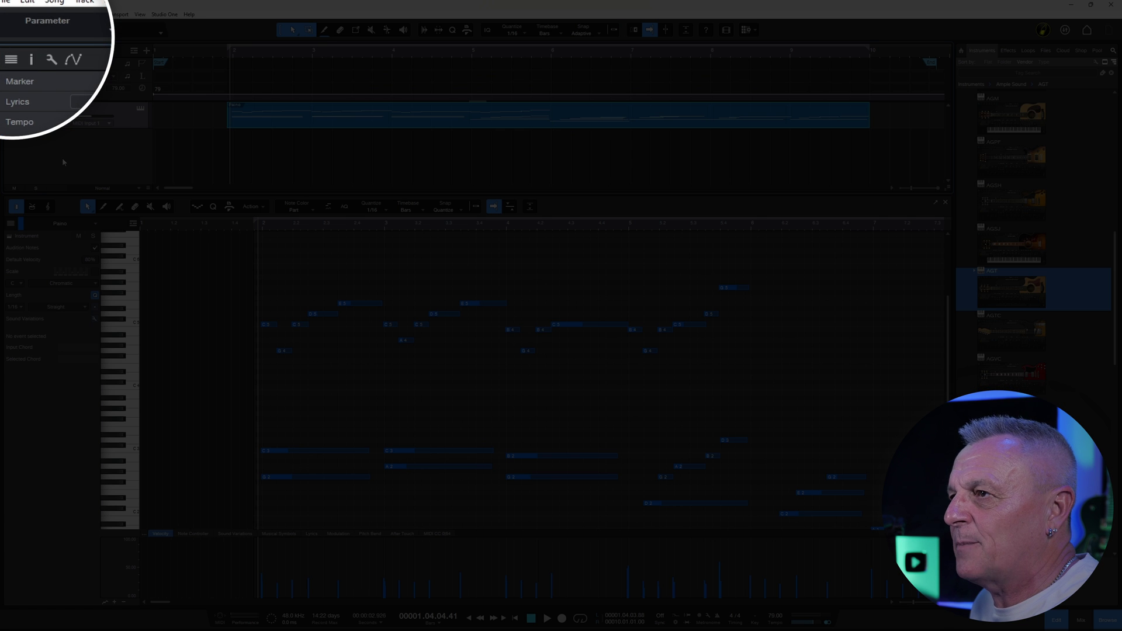
key("F4")
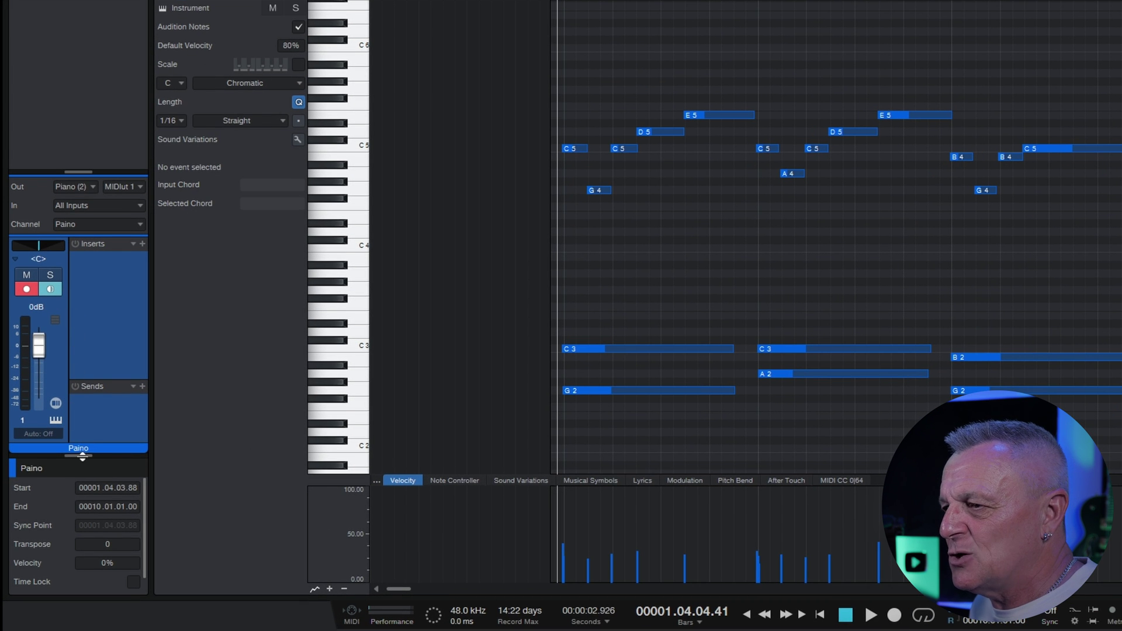
left_click_drag(82, 457, 88, 392)
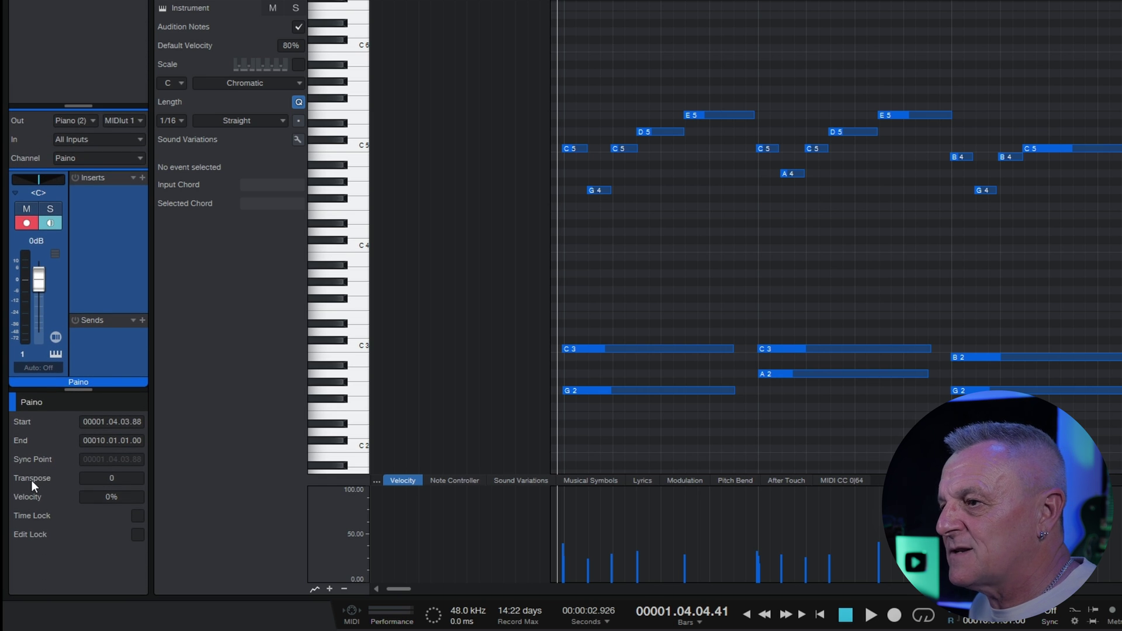
left_click(112, 479)
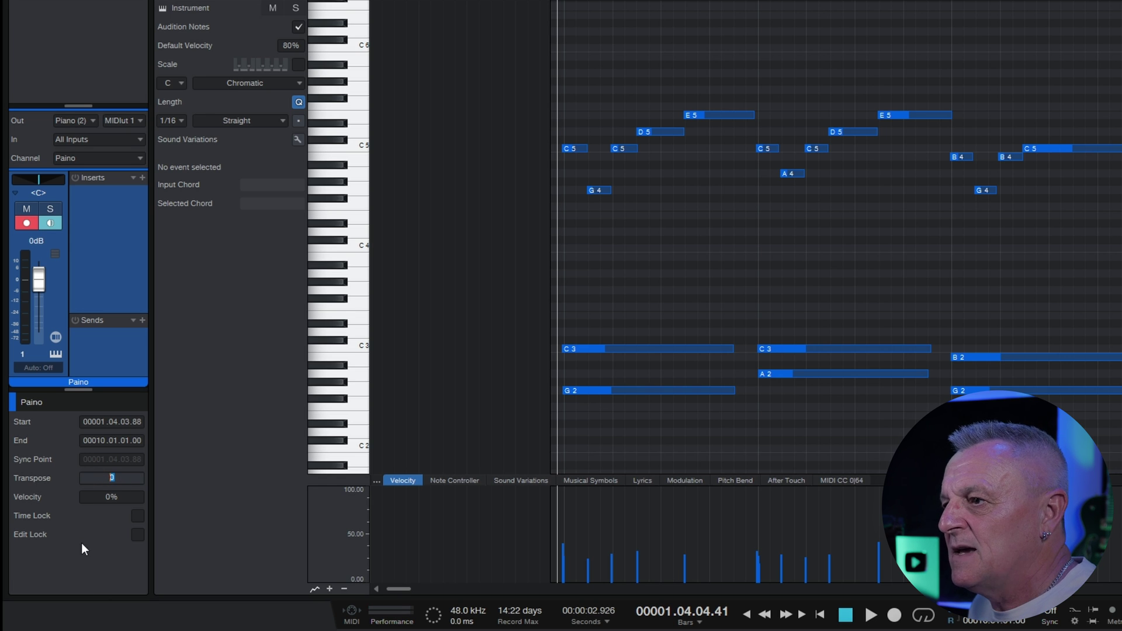
type("3")
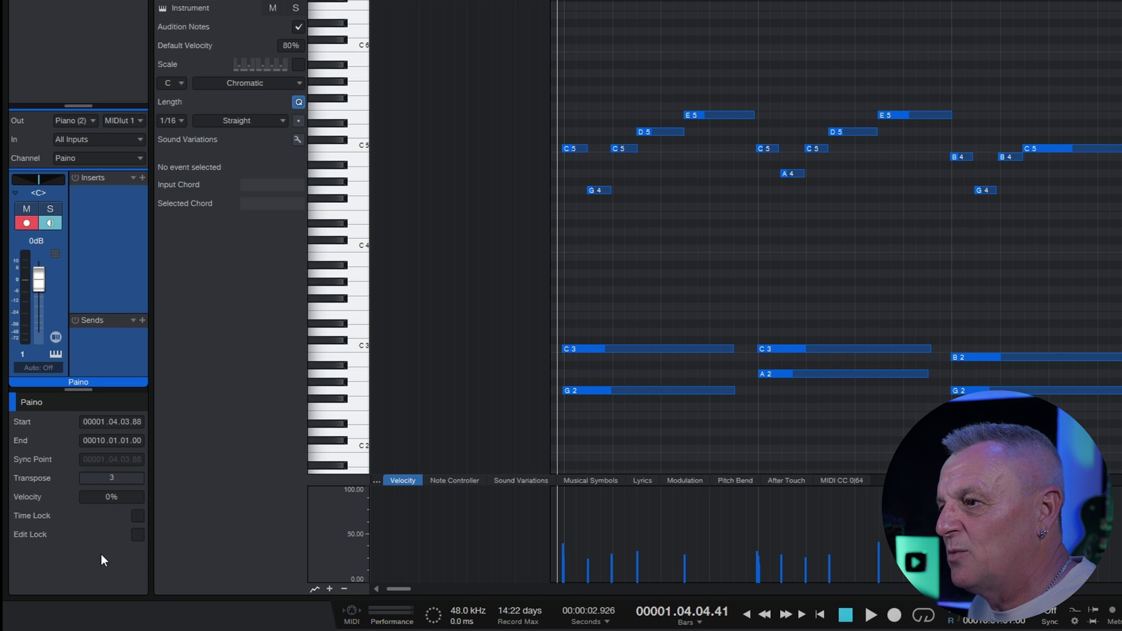
key("Return")
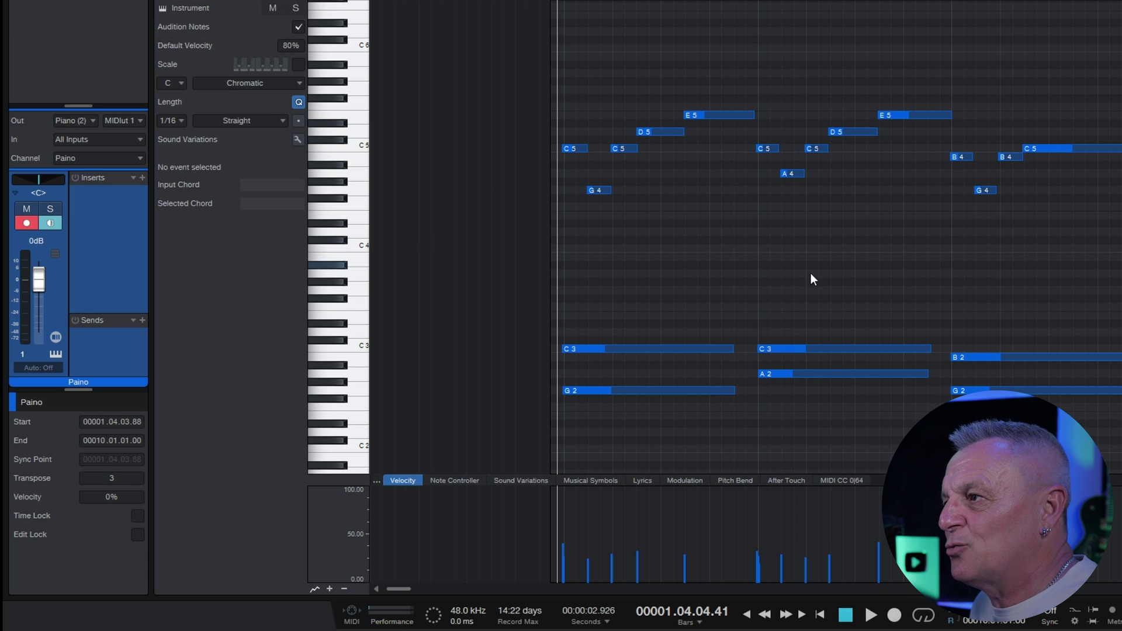